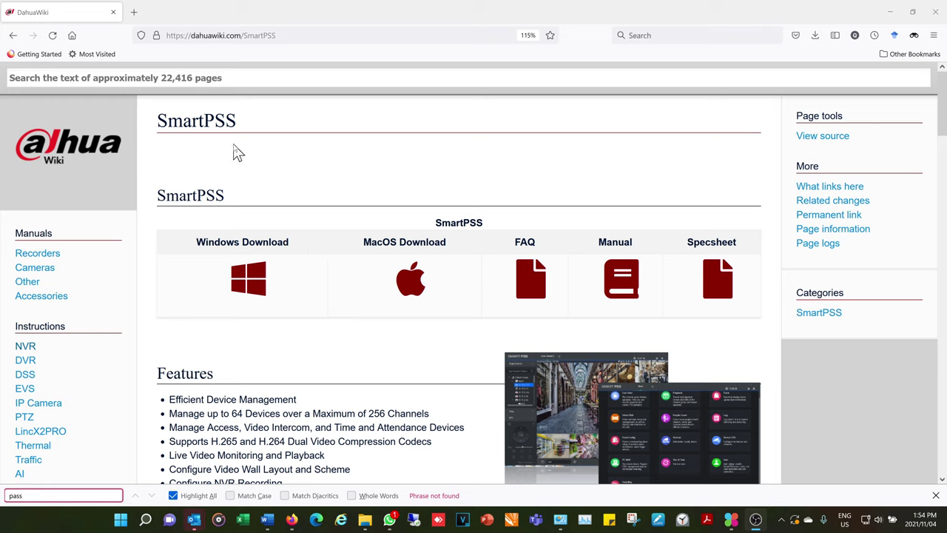
Download the Windows version of the SmartPSS installer from the DahuaWiki page.
left_click(258, 276)
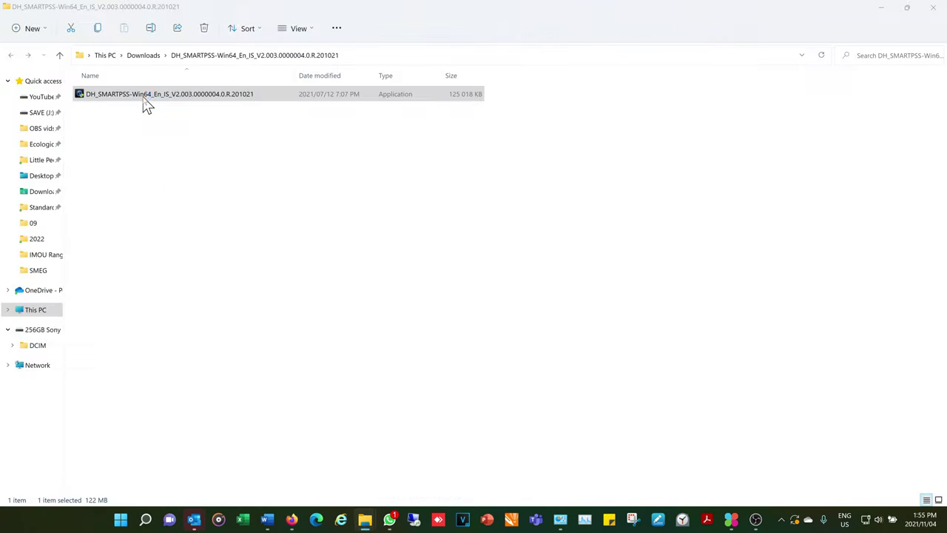
Run the SmartPSS installer, accept the licence, deselect Storage Service, and install.
double_click(146, 98)
left_click(312, 358)
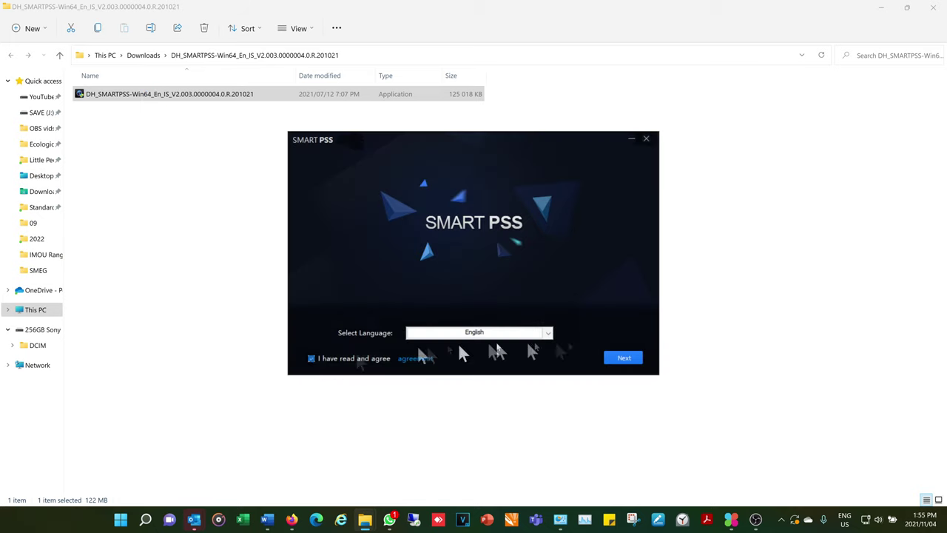
left_click(624, 357)
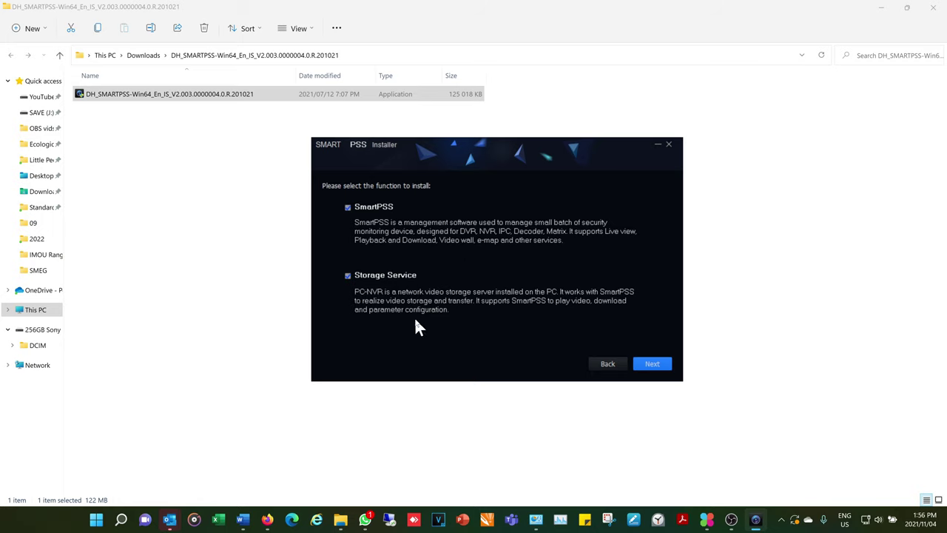
left_click(348, 276)
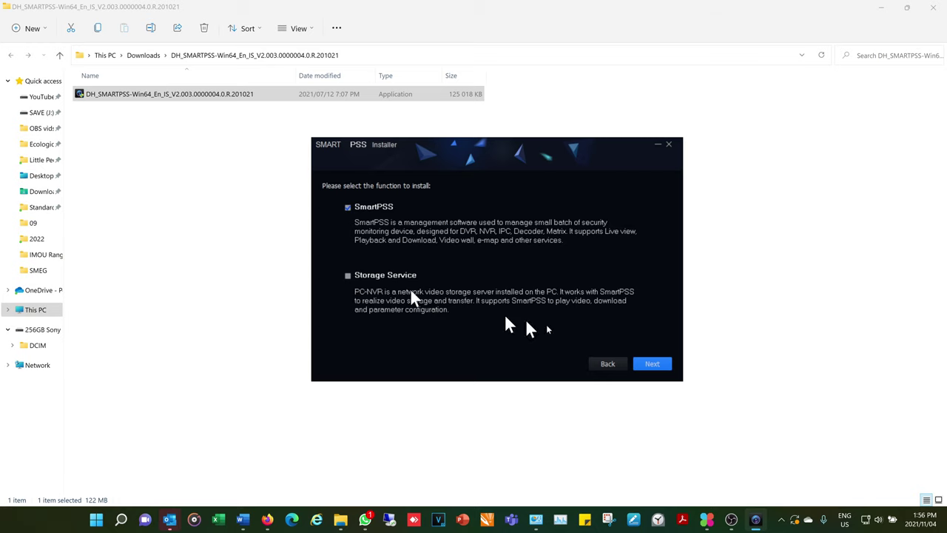
left_click(648, 364)
left_click(648, 365)
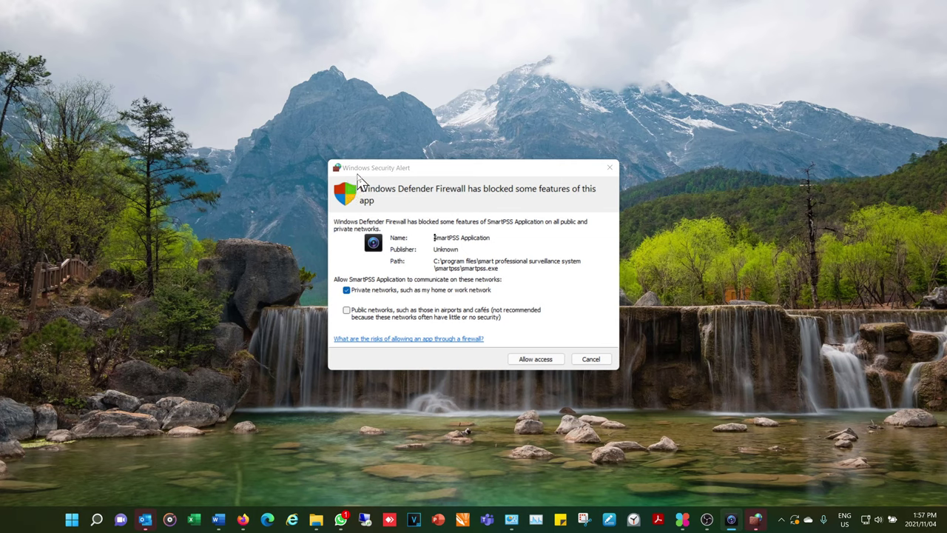
Allow SmartPSS through the firewall, then set the admin password with Auto Login after Registration enabled.
left_click(537, 358)
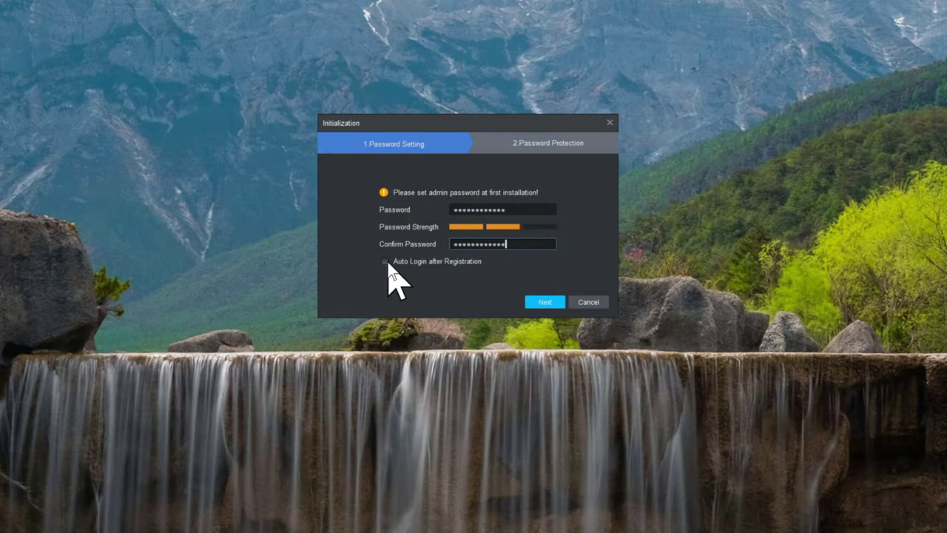
left_click(385, 263)
left_click(545, 302)
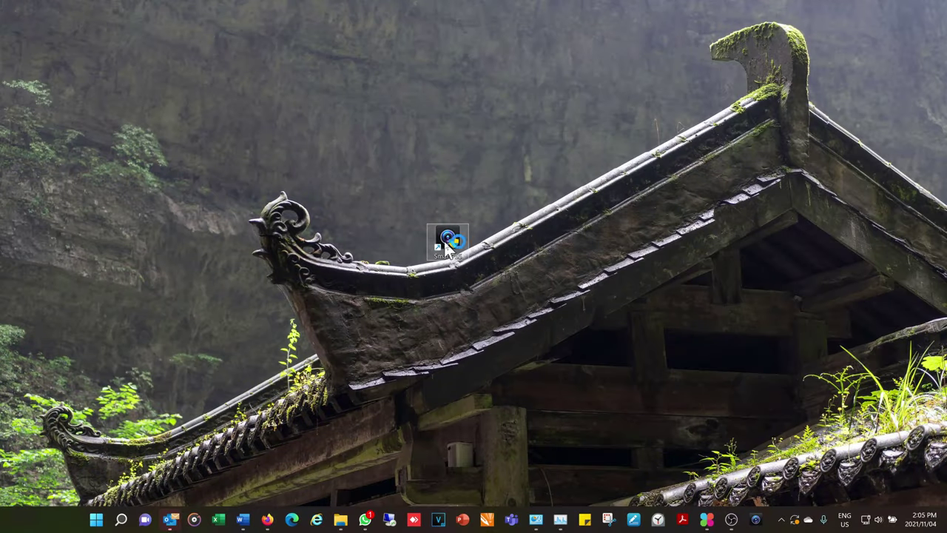
Launch SmartPSS from its desktop shortcut and approve the User Account Control prompt.
double_click(446, 243)
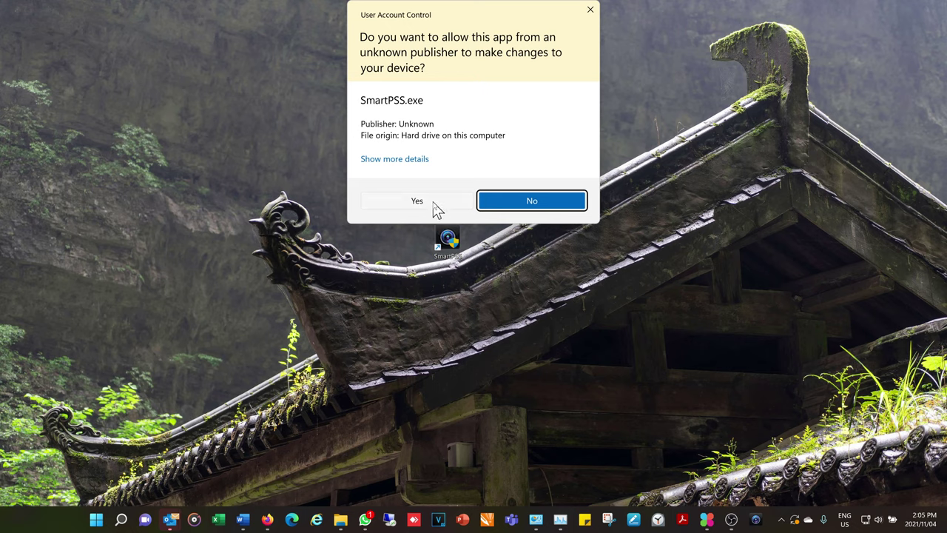
left_click(435, 209)
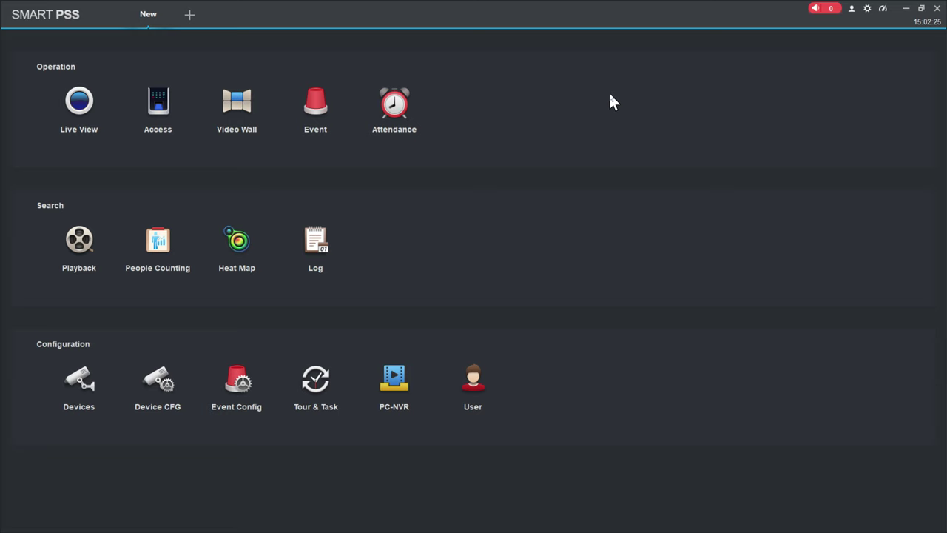
Set Maximum Behaviour to Maximum Window in System Config, save, and exit SmartPSS.
key("super")
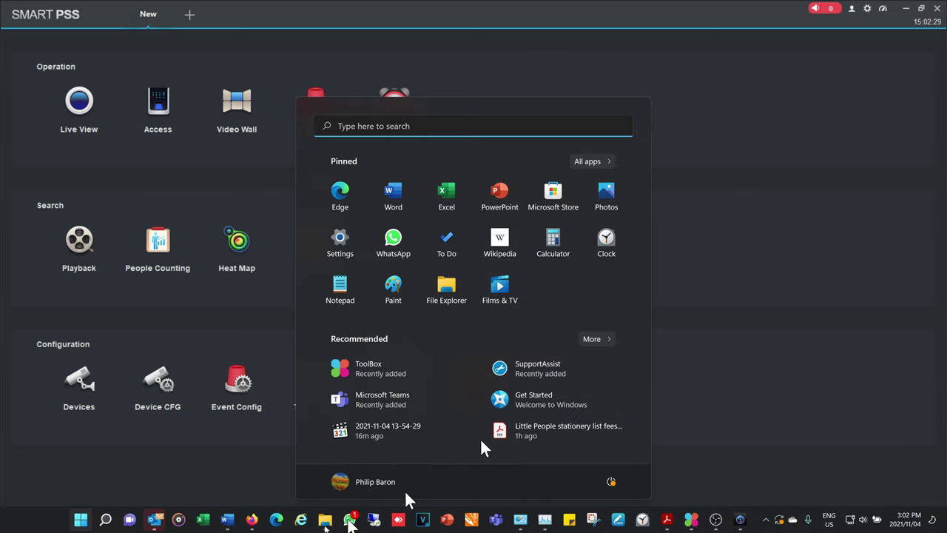
left_click(796, 379)
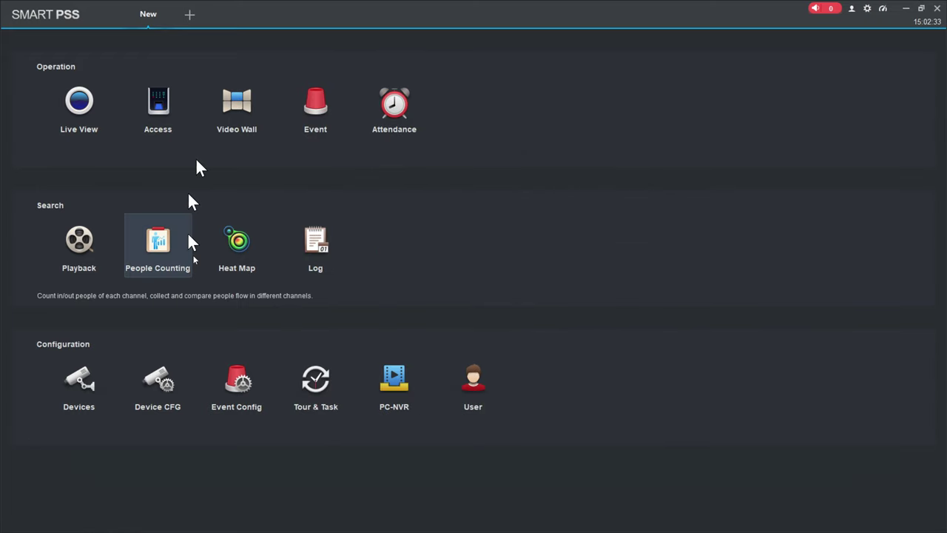
left_click(869, 10)
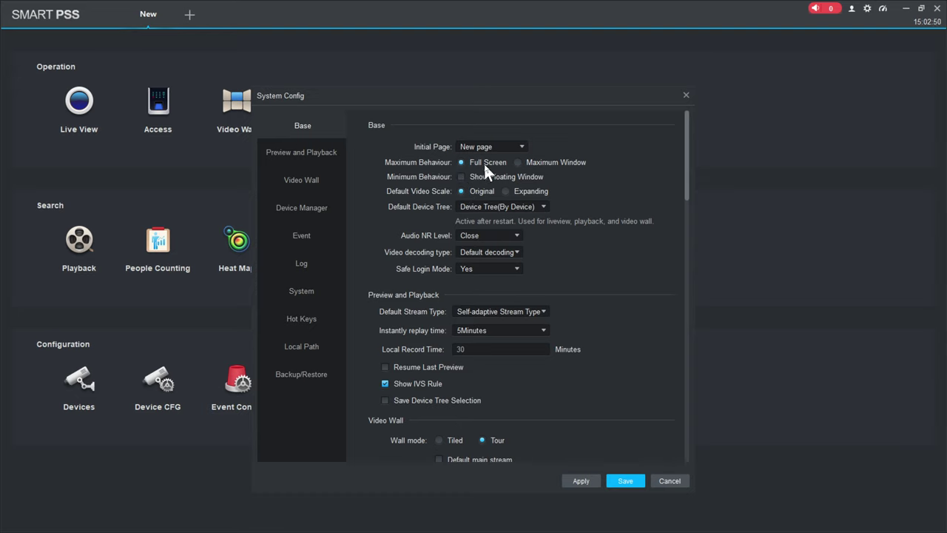
left_click(517, 163)
left_click(624, 481)
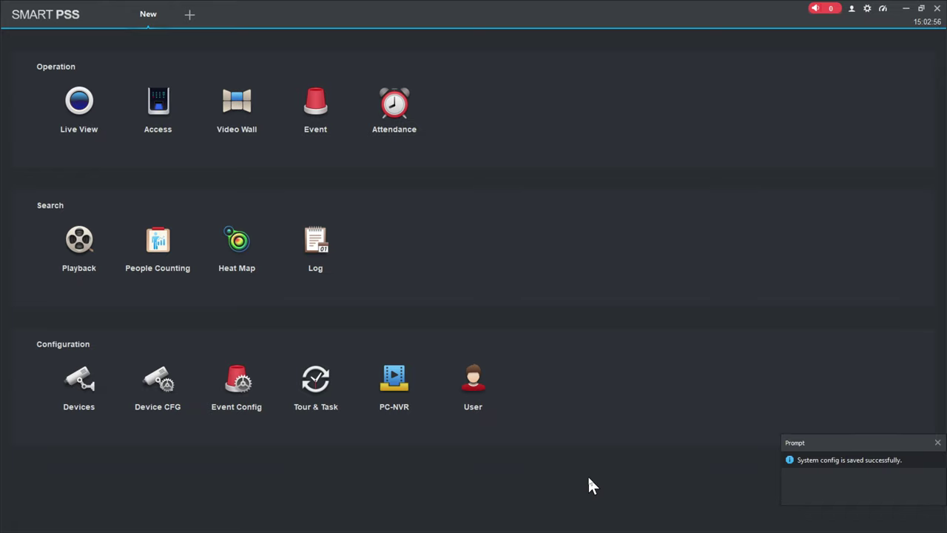
left_click(937, 8)
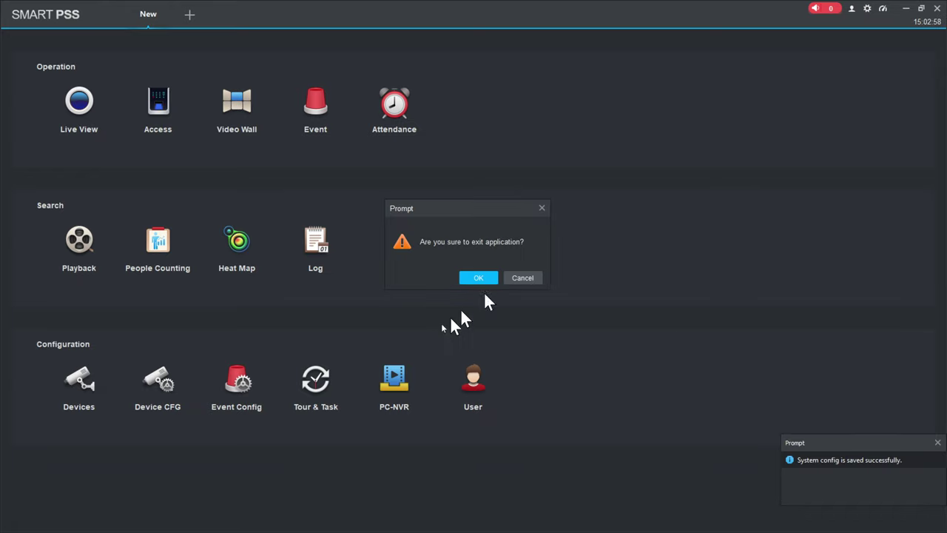
left_click(478, 277)
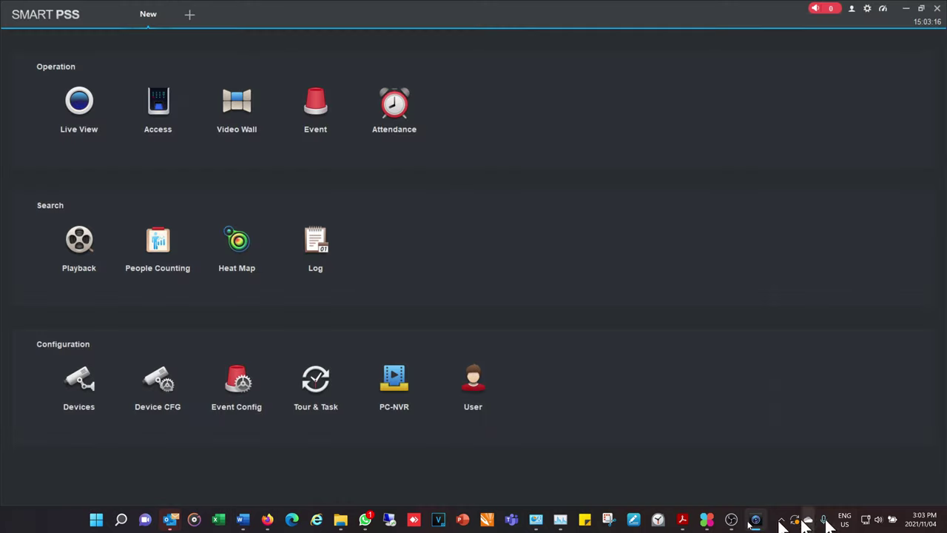
Set the Local Path record path to Downloads\Dahua Incidents record and save.
left_click(867, 9)
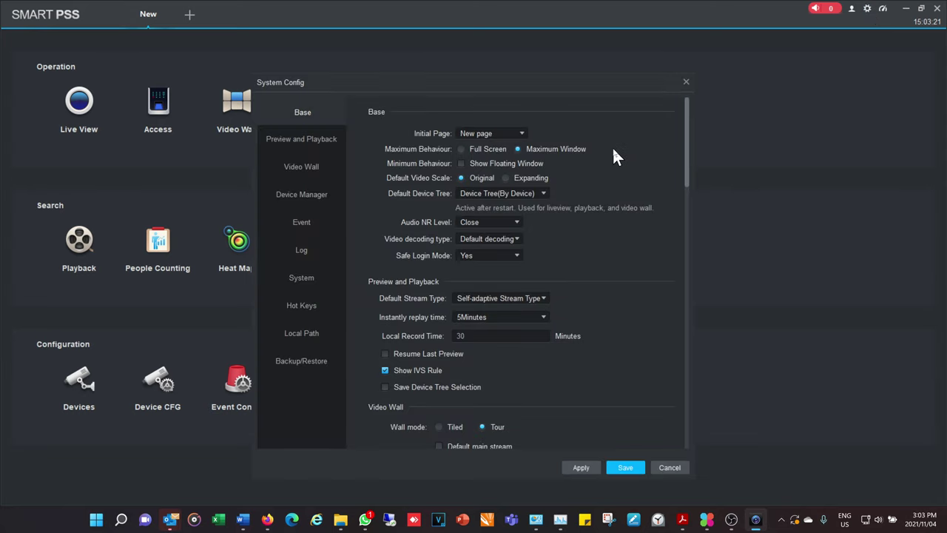
scroll(574, 196, "down", 5)
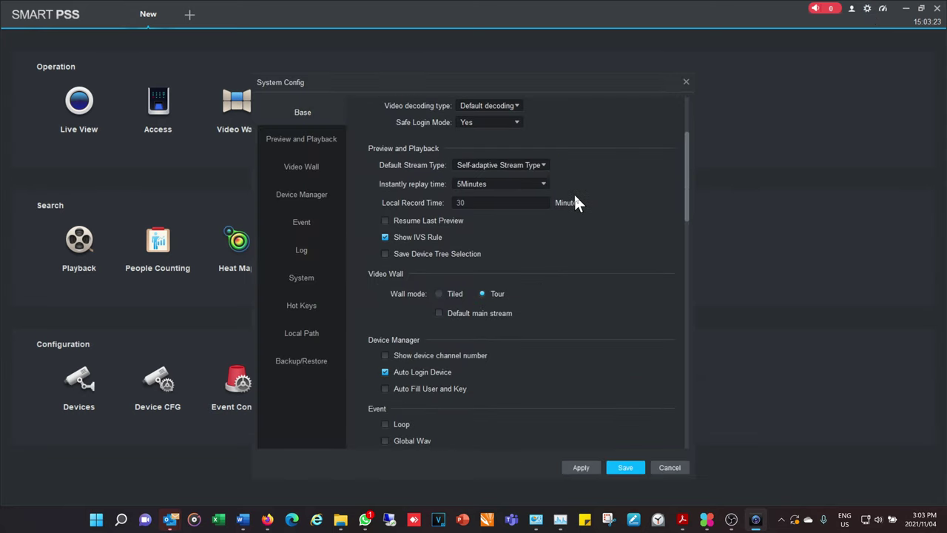
left_click(307, 335)
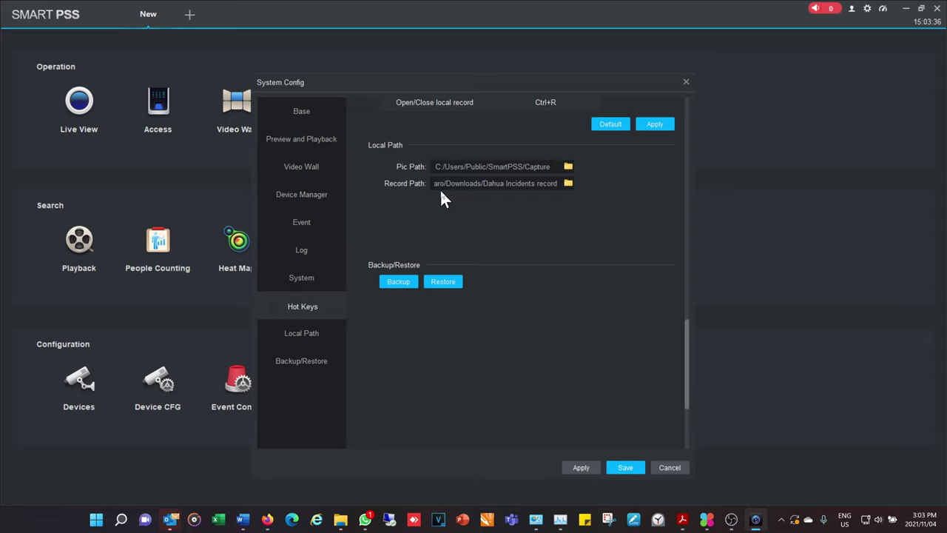
left_click(567, 182)
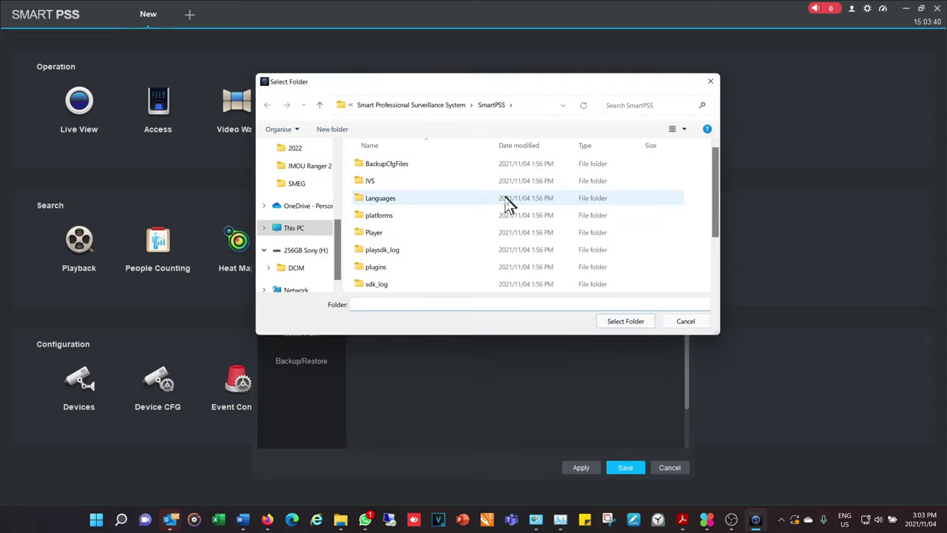
left_click(265, 227)
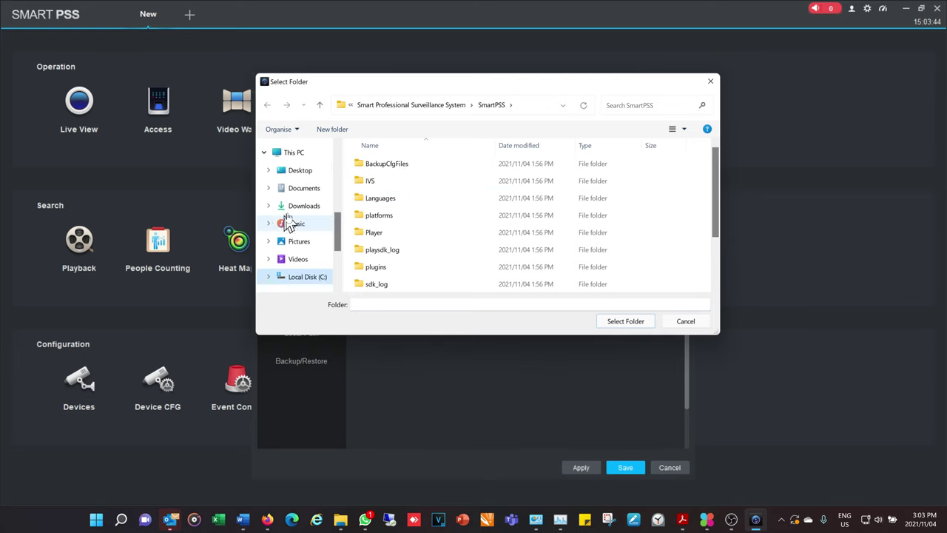
left_click(302, 207)
left_click(400, 179)
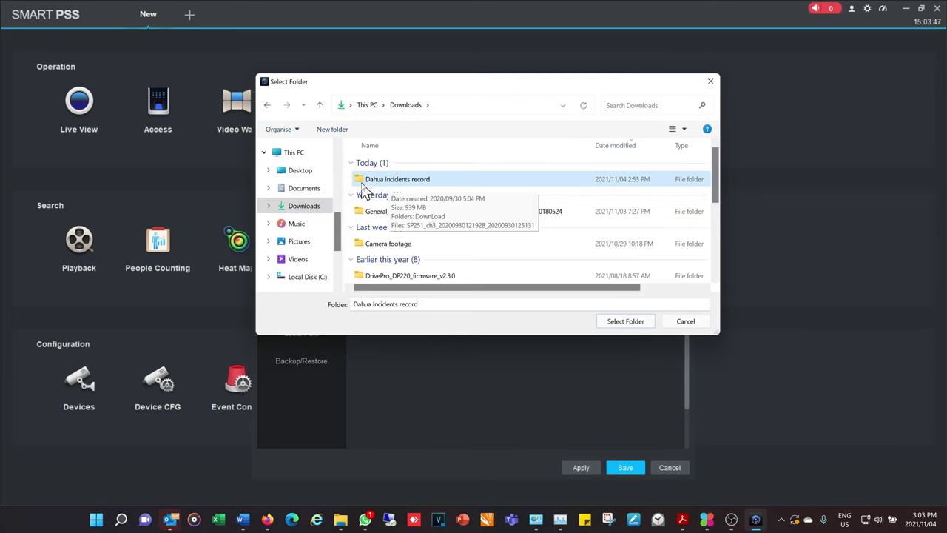
left_click(634, 323)
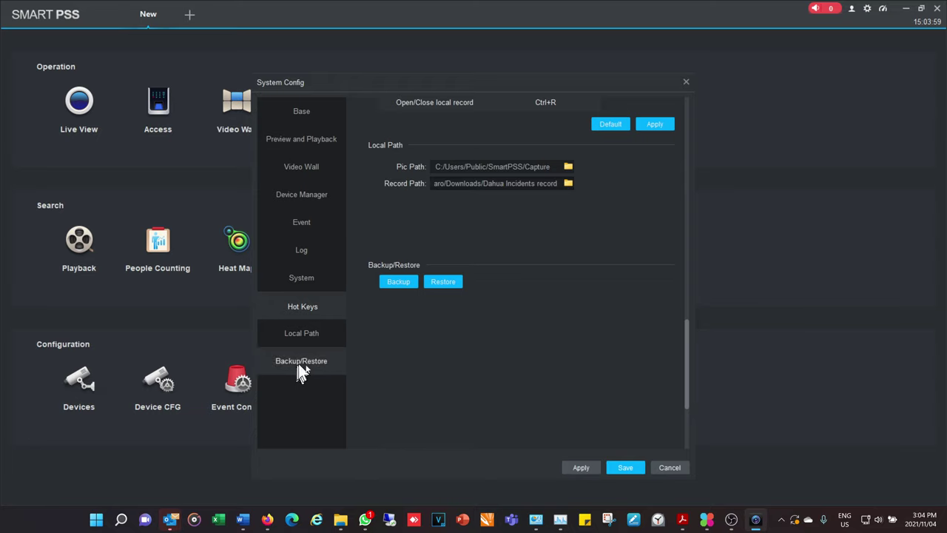
left_click(634, 466)
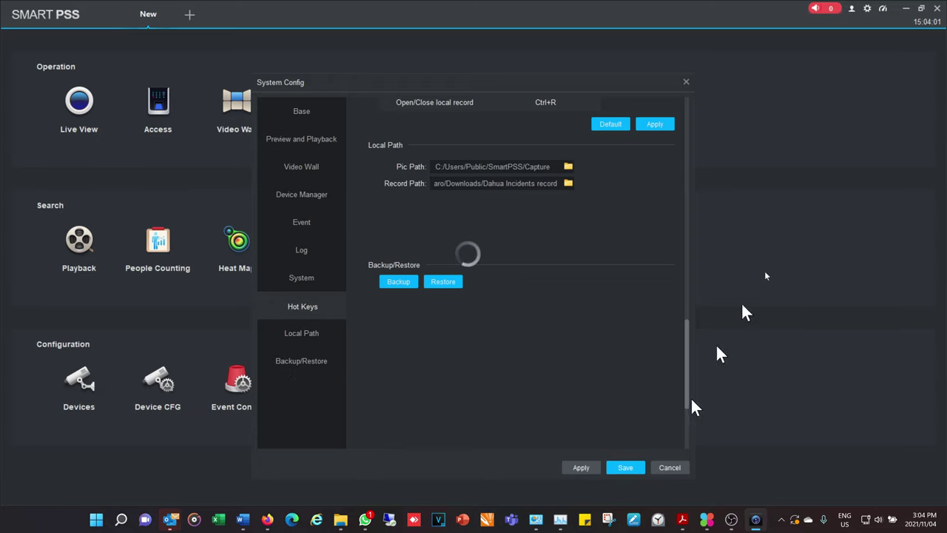
Check the system resource gauge, then launch the Help manual from the user menu.
left_click(884, 9)
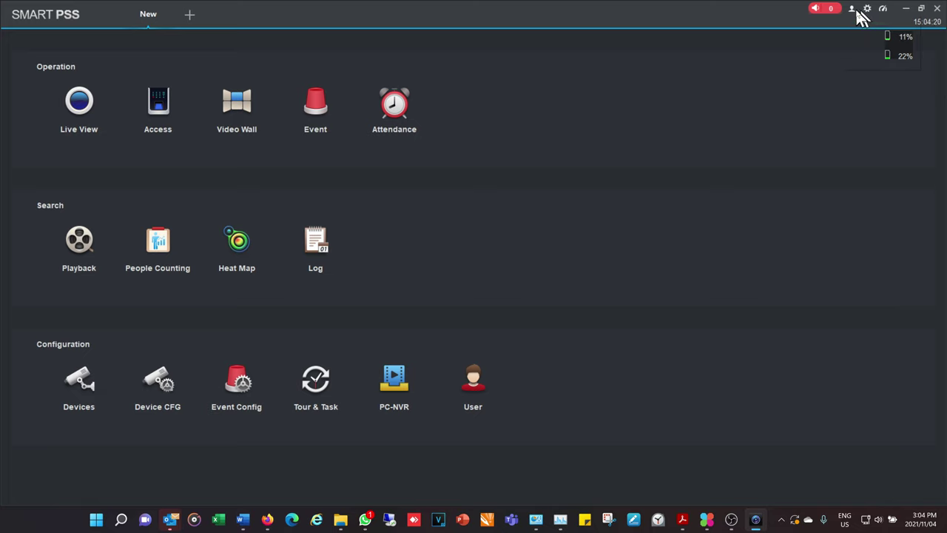
left_click(852, 9)
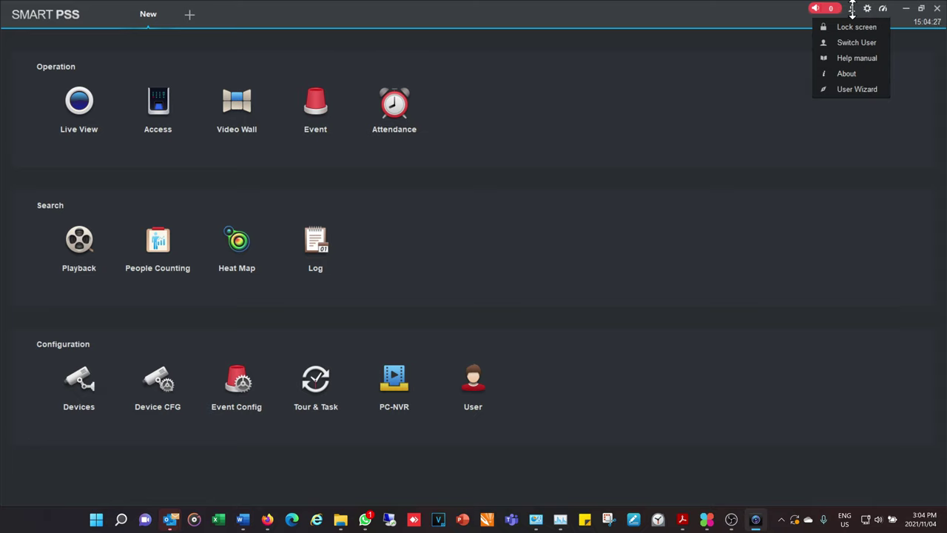
left_click(840, 59)
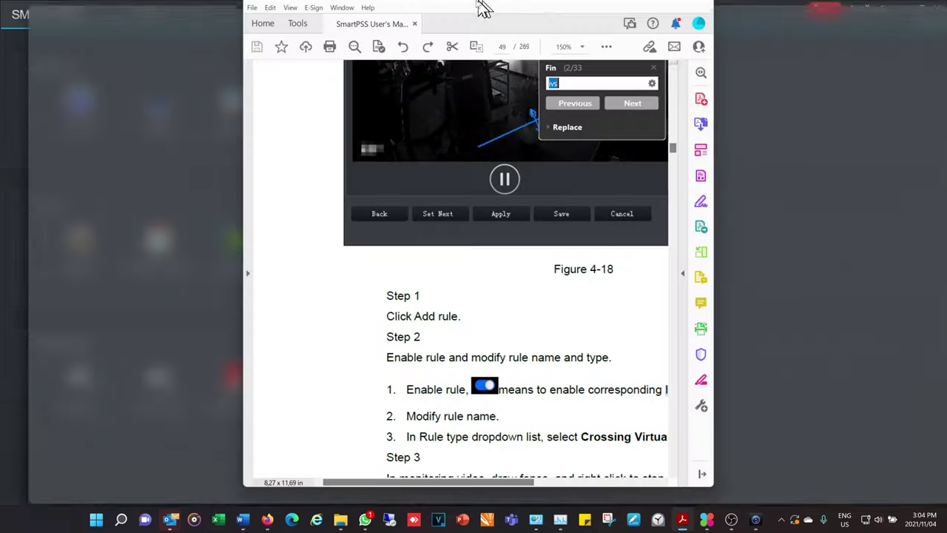
Maximize the SmartPSS User's Manual in Acrobat, then minimize it back to SmartPSS.
double_click(481, 8)
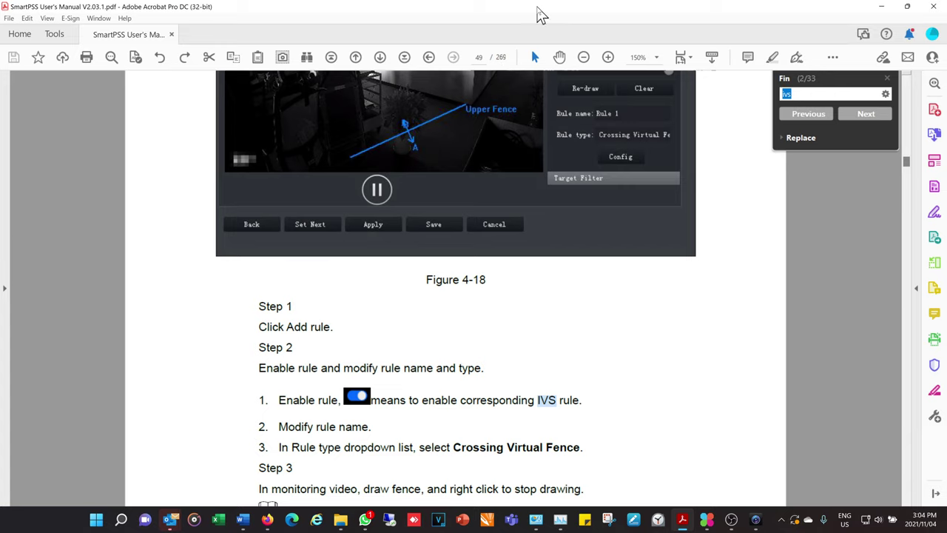
key("super+Down")
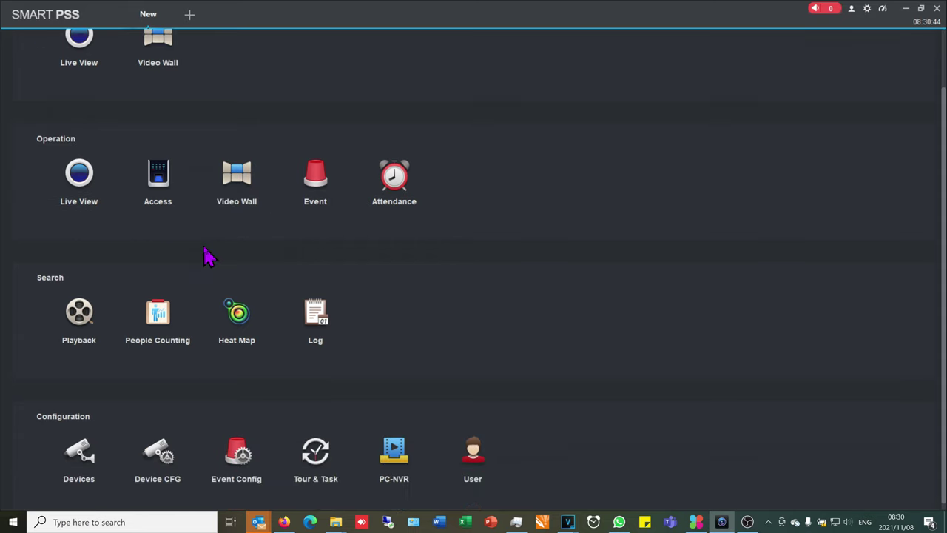
Open the Devices tab listing the IPC and NVRs at 192.168.8.184, .251 and .253.
scroll(204, 256, "up", 1)
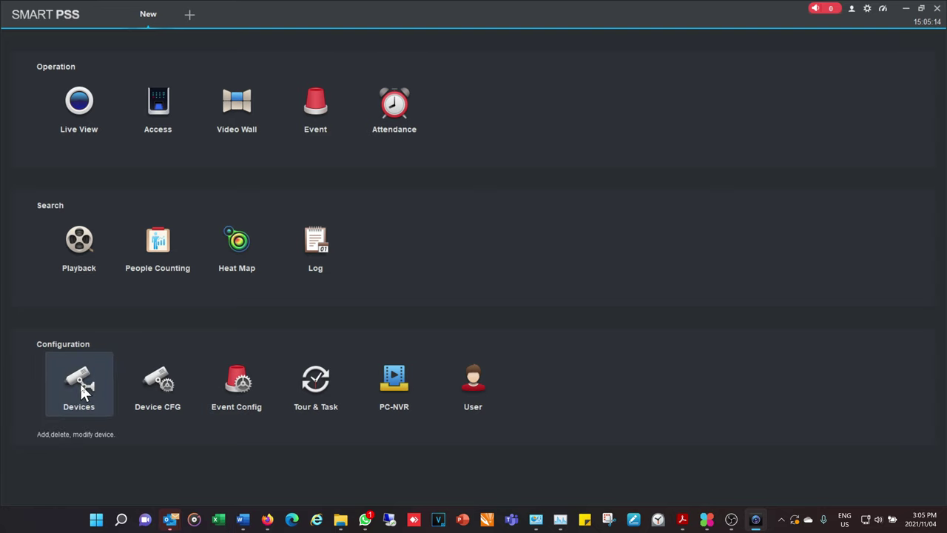
left_click(80, 382)
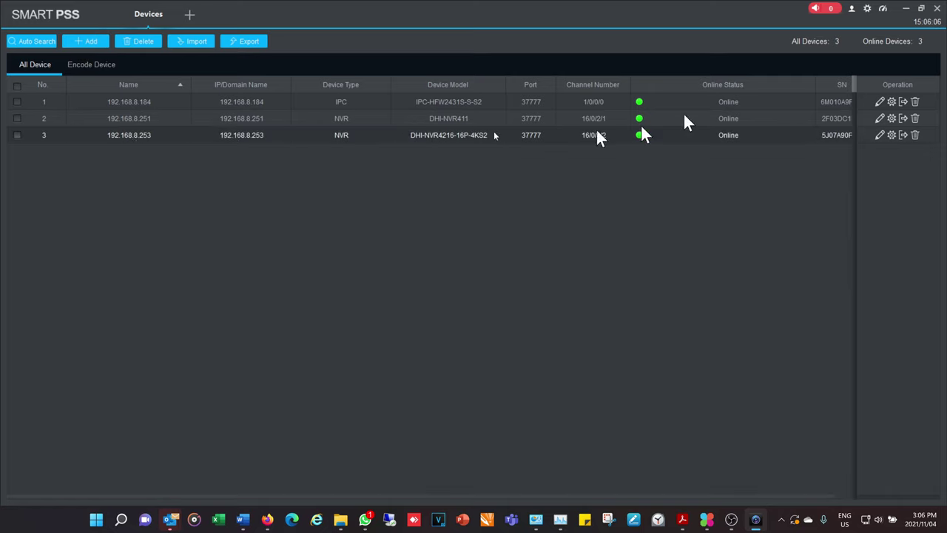
Delete the selected devices from the device list and confirm the removal.
left_click(17, 135)
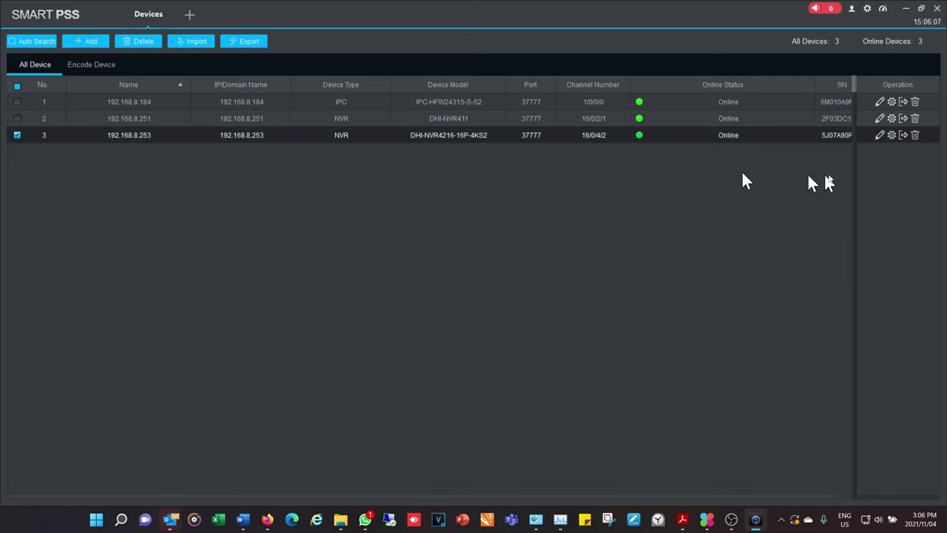
left_click(915, 137)
left_click(497, 270)
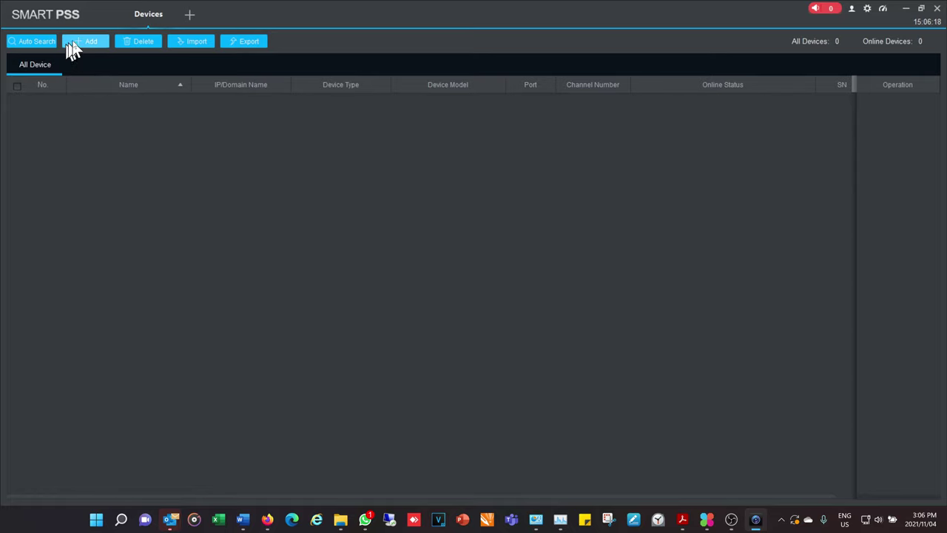
Start Auto Search and edit the Device Segment start and end IP addresses.
left_click(30, 42)
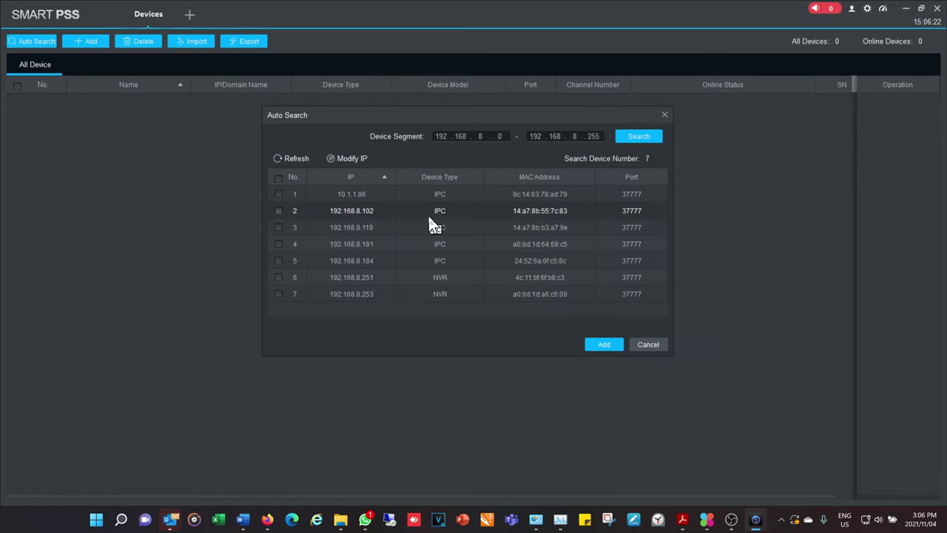
double_click(442, 136)
left_click(481, 136)
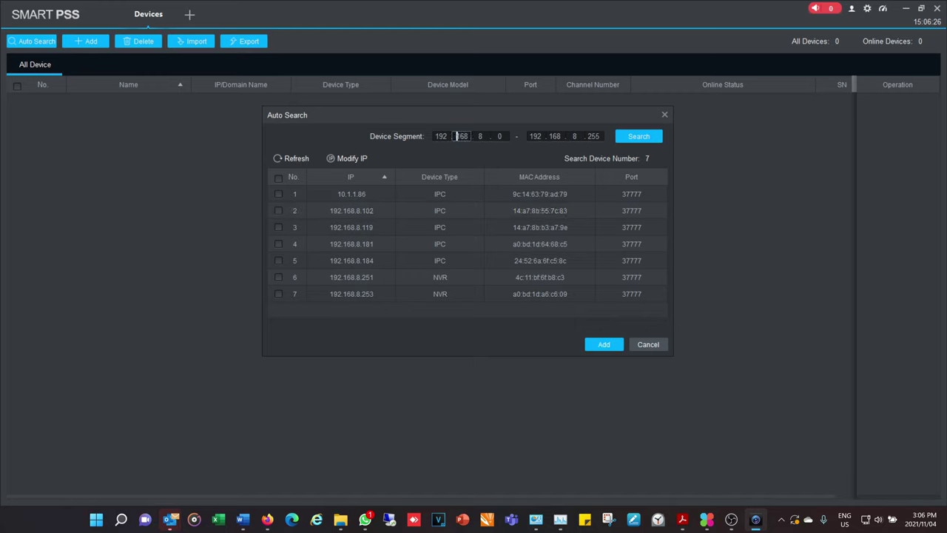
left_click(601, 137)
double_click(480, 137)
type("7")
left_click(628, 136)
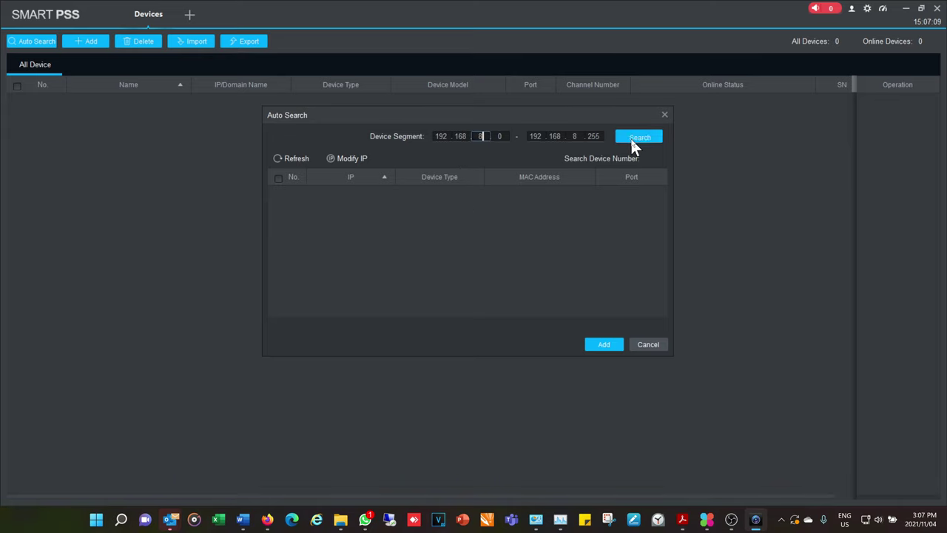
left_click(630, 137)
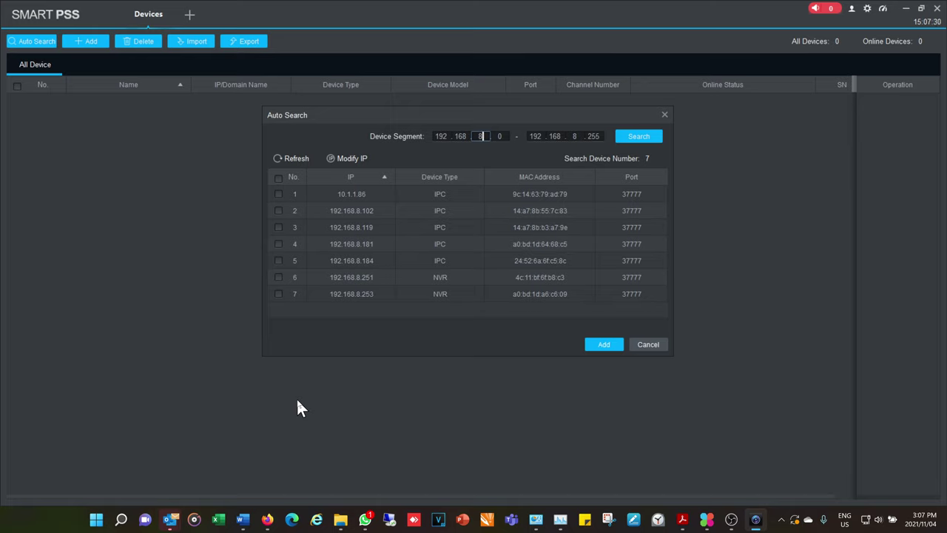
Add the 192.168.8.253 NVR from the search results with user admin and its password.
left_click(278, 293)
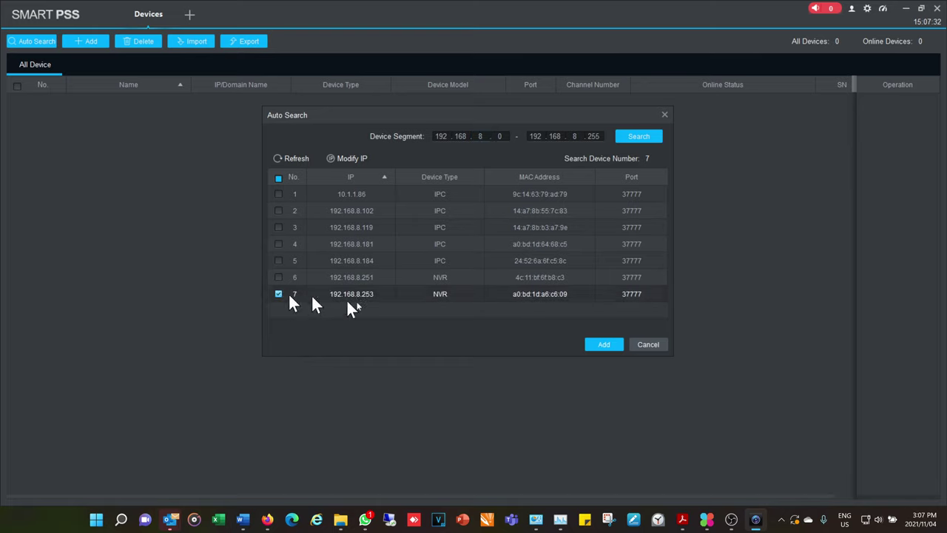
left_click(611, 346)
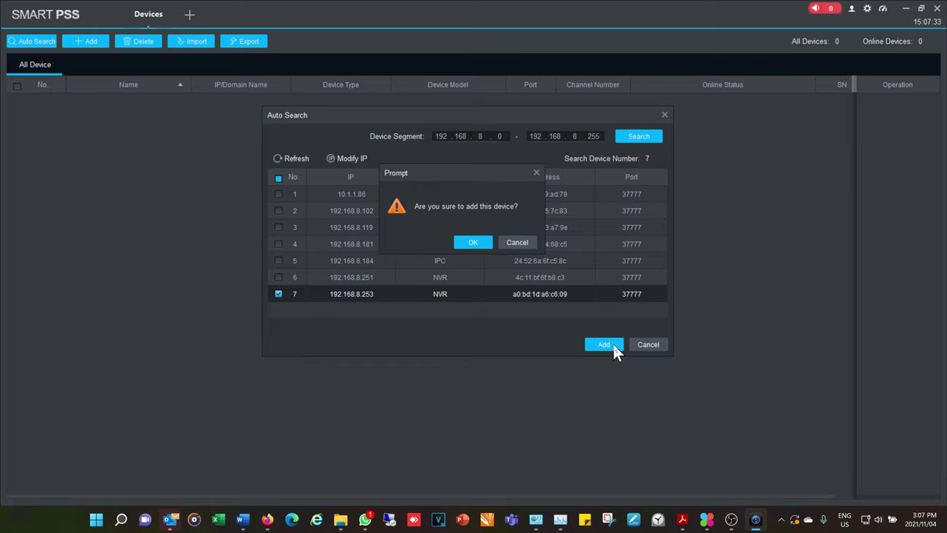
left_click(481, 244)
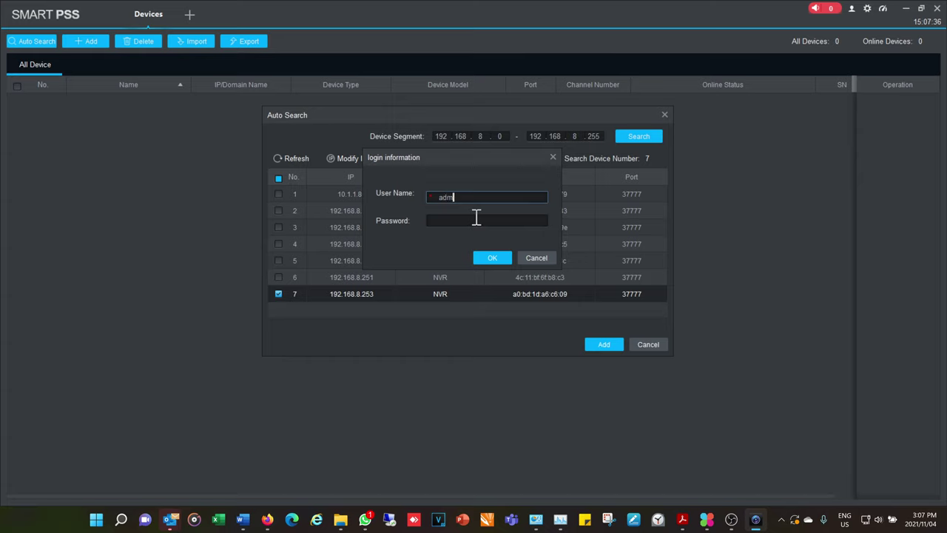
left_click(477, 217)
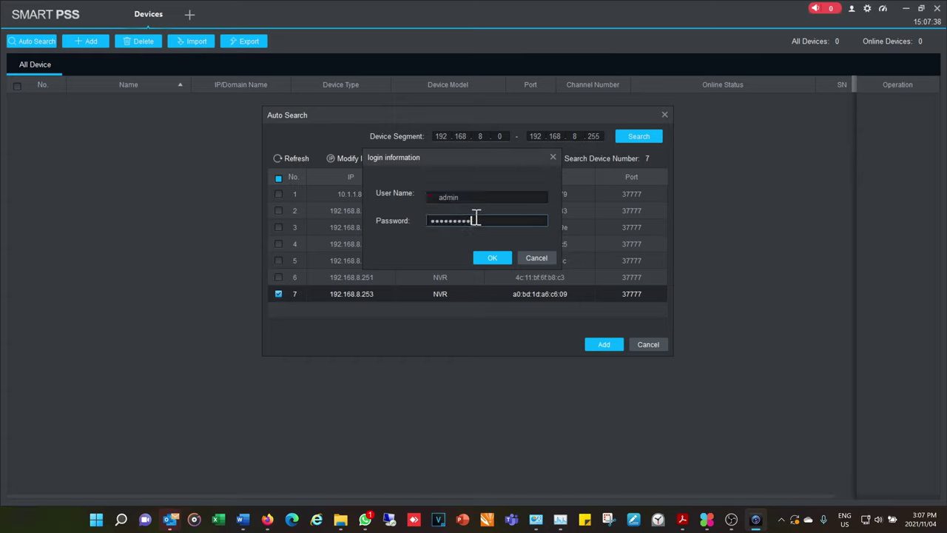
key("Return")
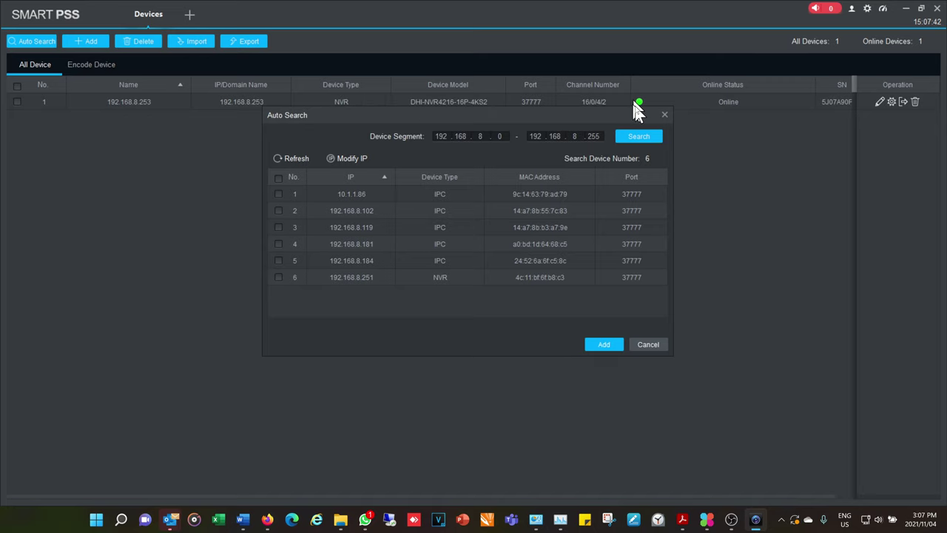
left_click_drag(592, 118, 587, 170)
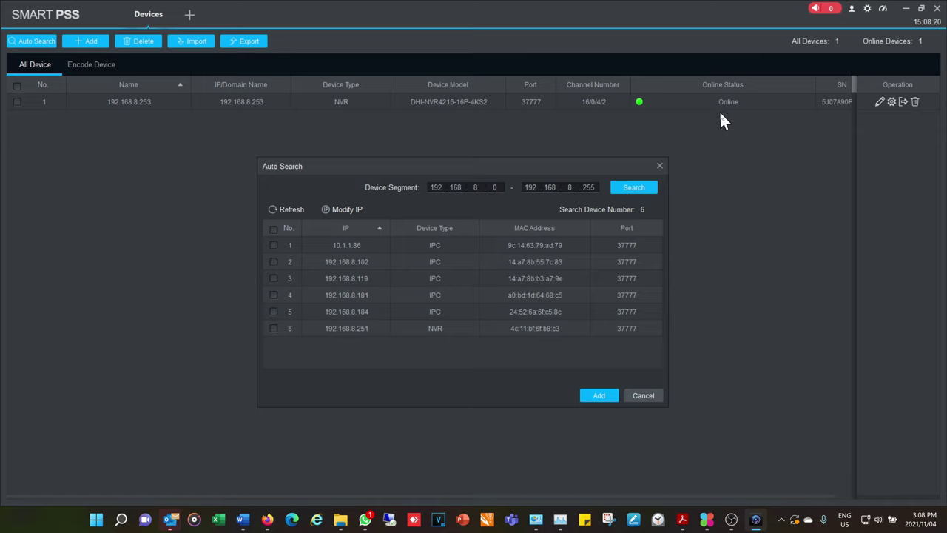
Add the 192.168.8.251 NVR with user admin and an incorrect password, leaving it offline.
left_click(273, 328)
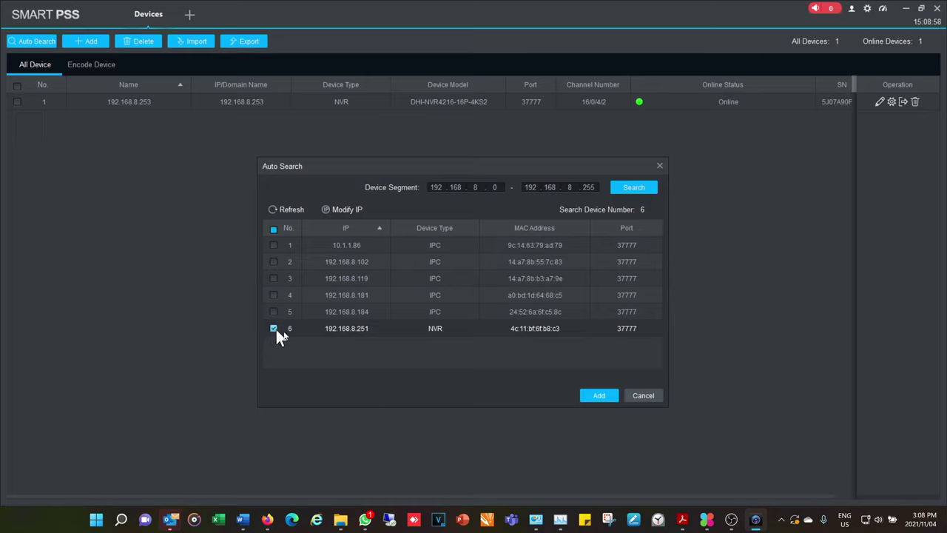
left_click(601, 395)
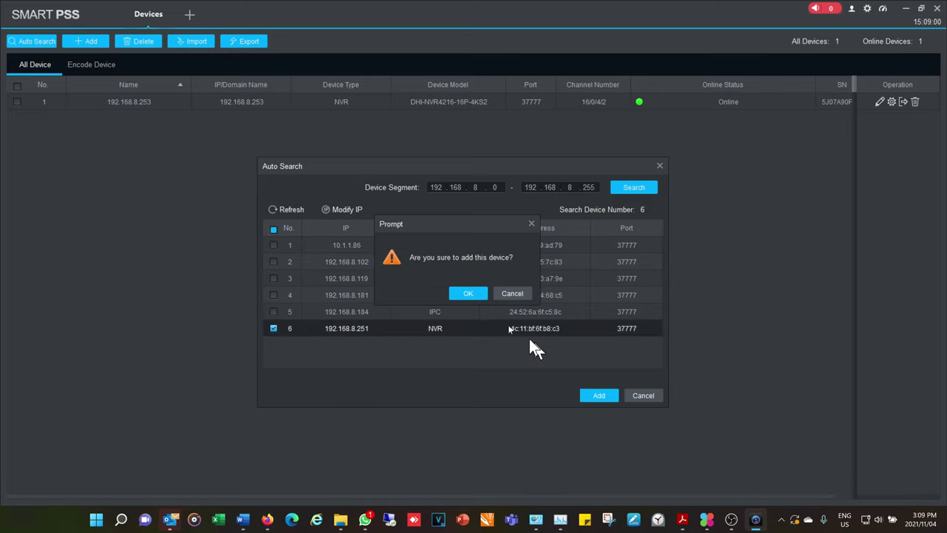
left_click(458, 294)
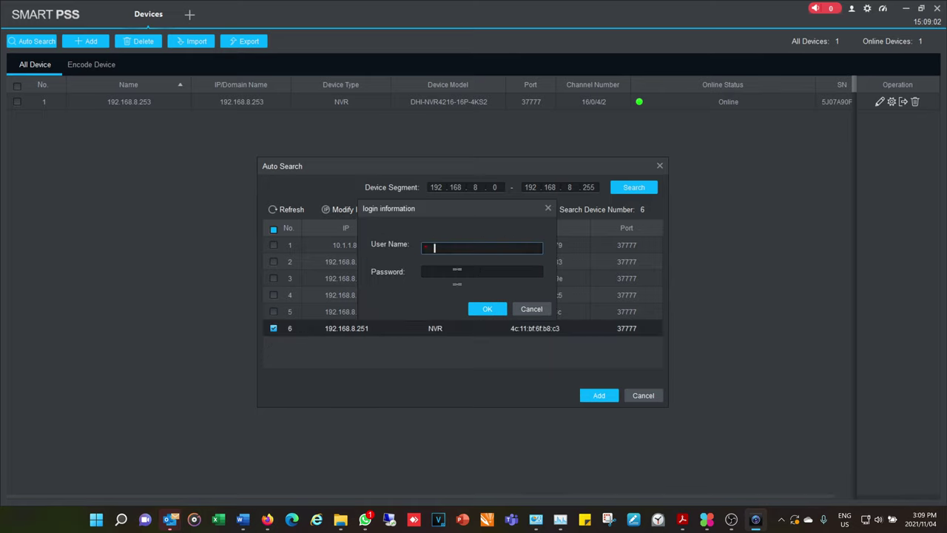
type("admin")
key("Tab")
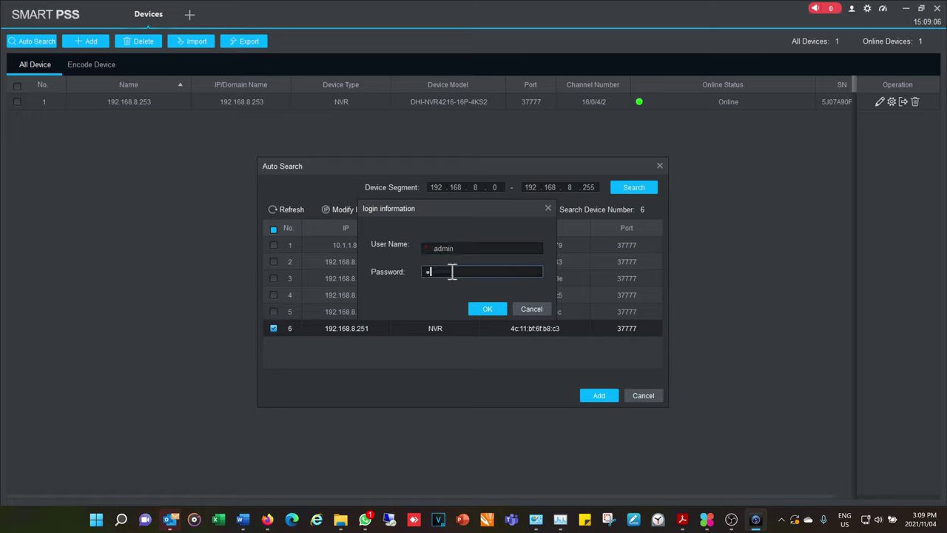
left_click(489, 310)
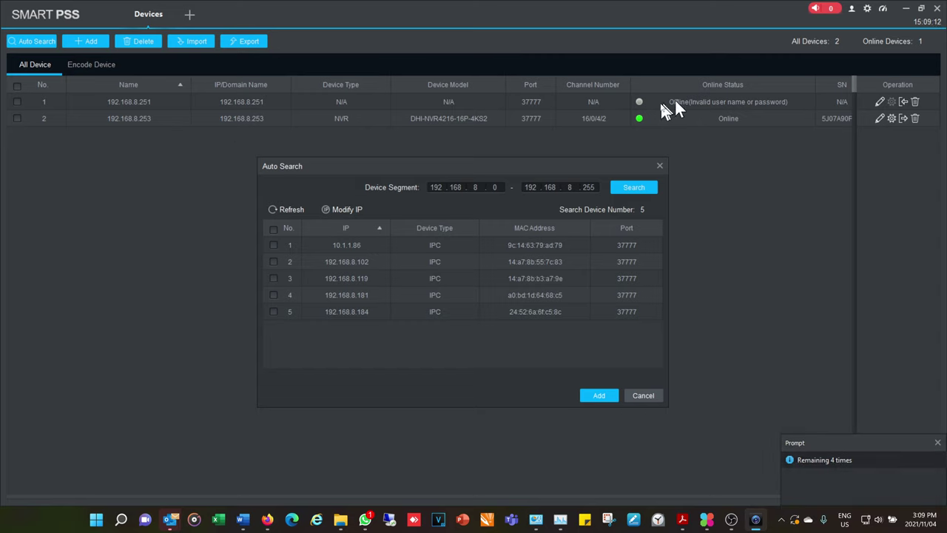
Re-enter the 192.168.8.251 NVR's password, set its port to 37777, and save.
left_click(659, 166)
left_click(880, 102)
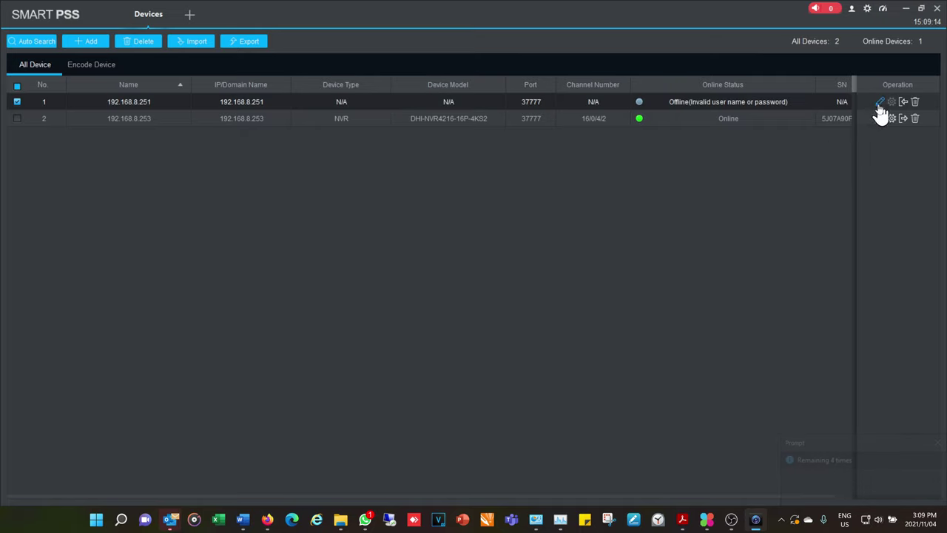
left_click(426, 304)
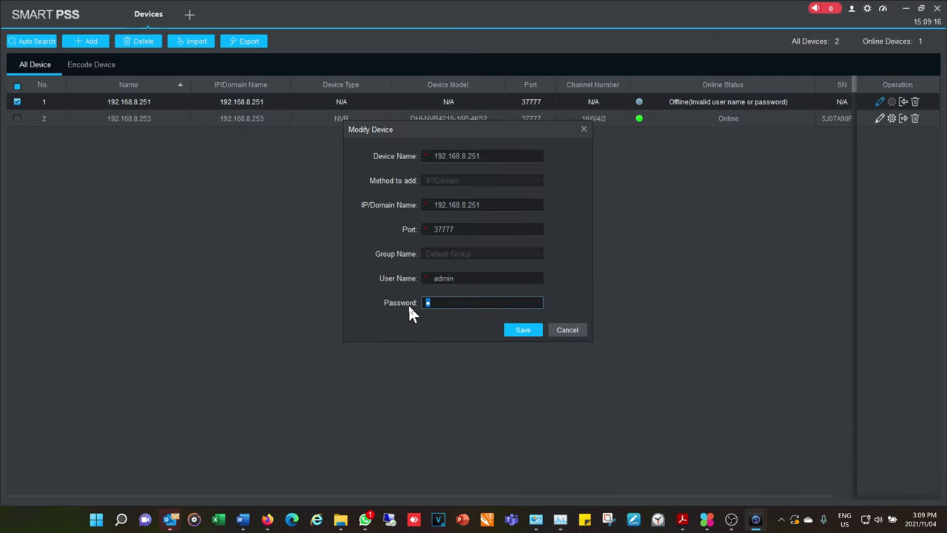
type("************")
left_click(469, 231)
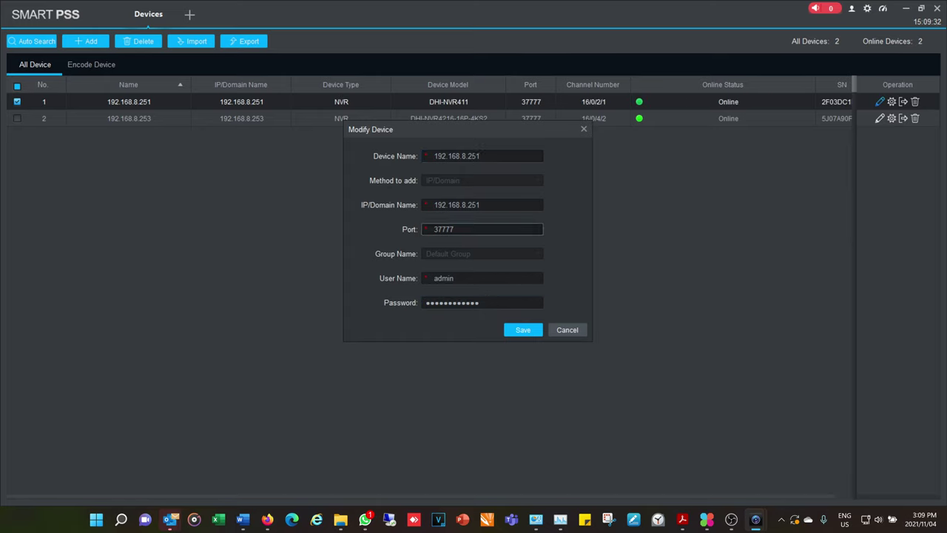
key("BackSpace")
type("7")
left_click(511, 332)
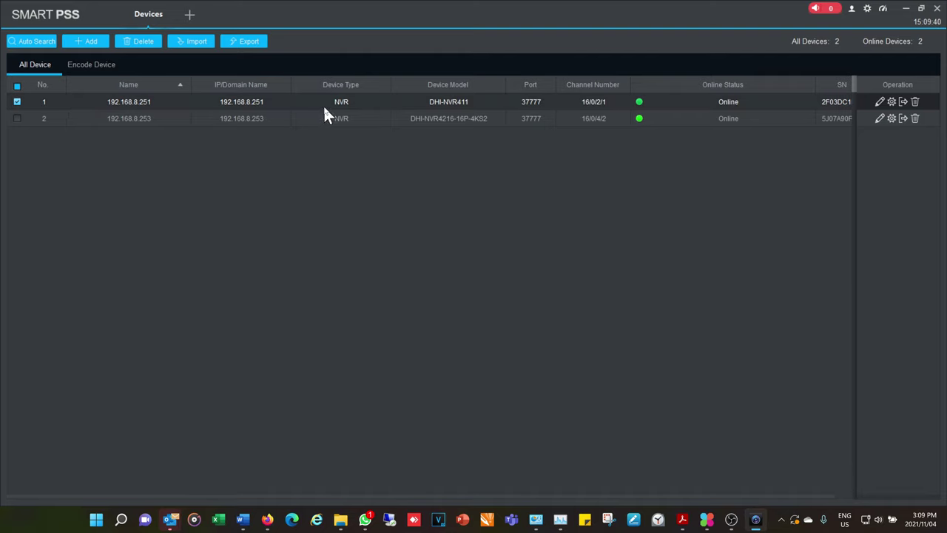
Add the 192.168.8.184 IP camera from a new Auto Search with user admin and its password.
left_click(35, 42)
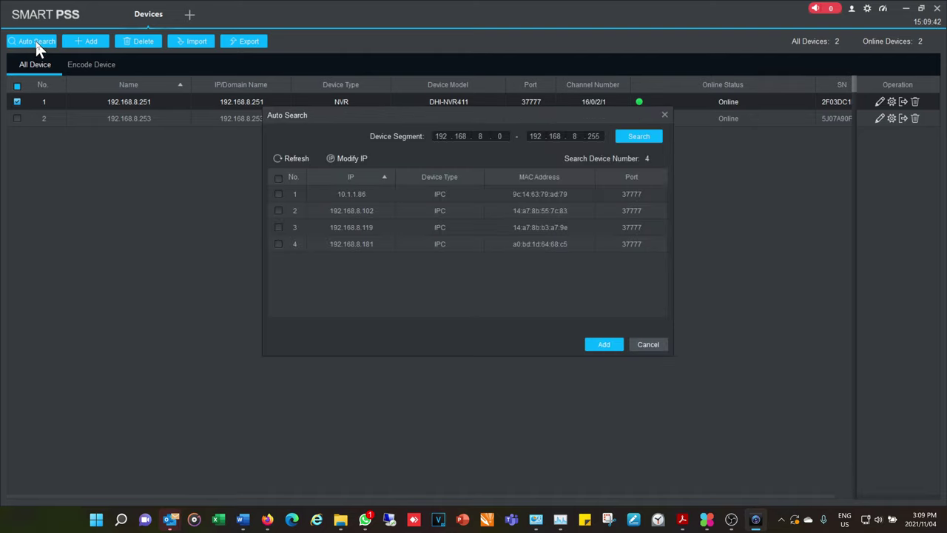
left_click(278, 260)
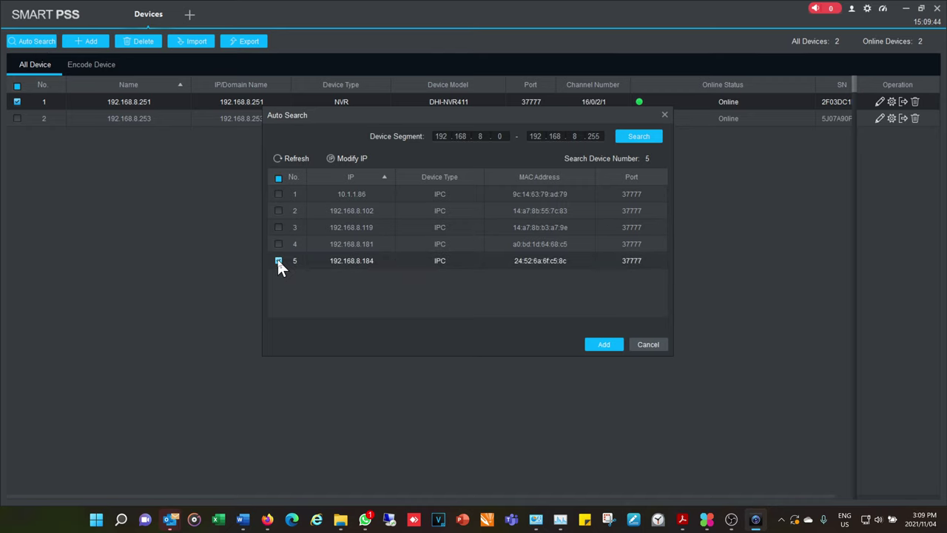
left_click(605, 345)
left_click(480, 245)
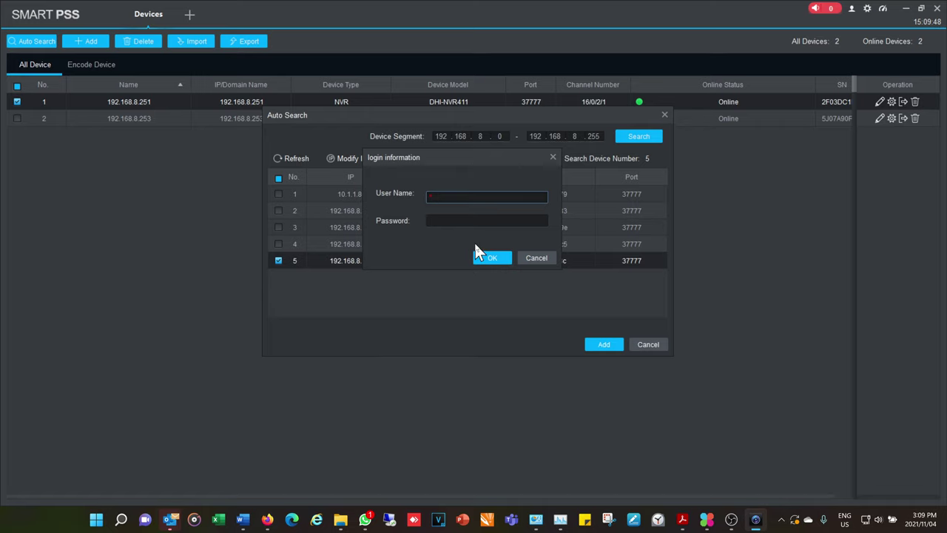
type("admin")
key("Tab")
key("ctrl+v")
left_click(477, 253)
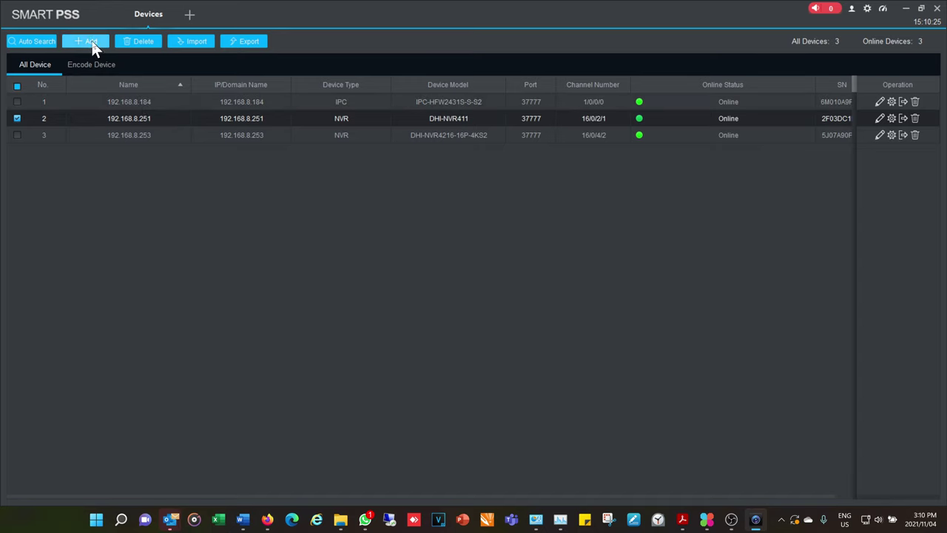
left_click(91, 41)
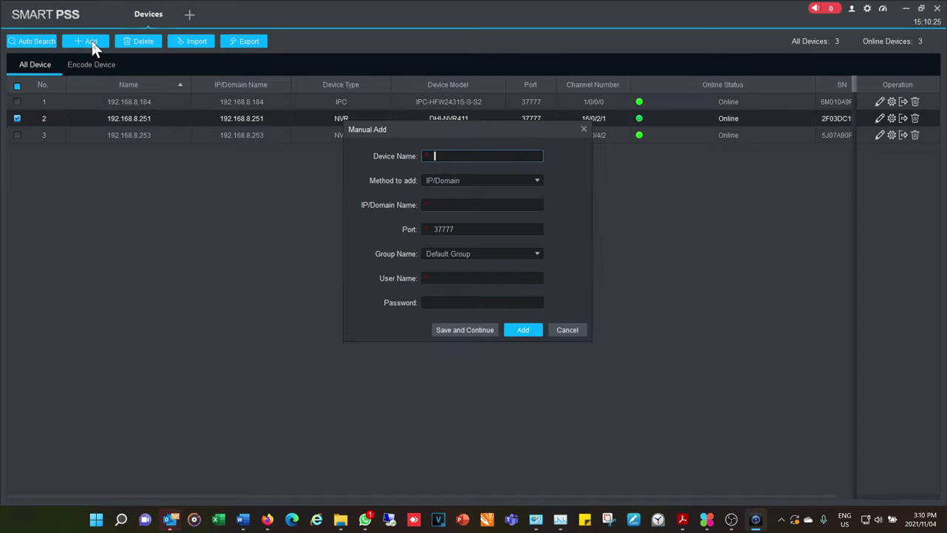
type("DVR")
left_click(434, 204)
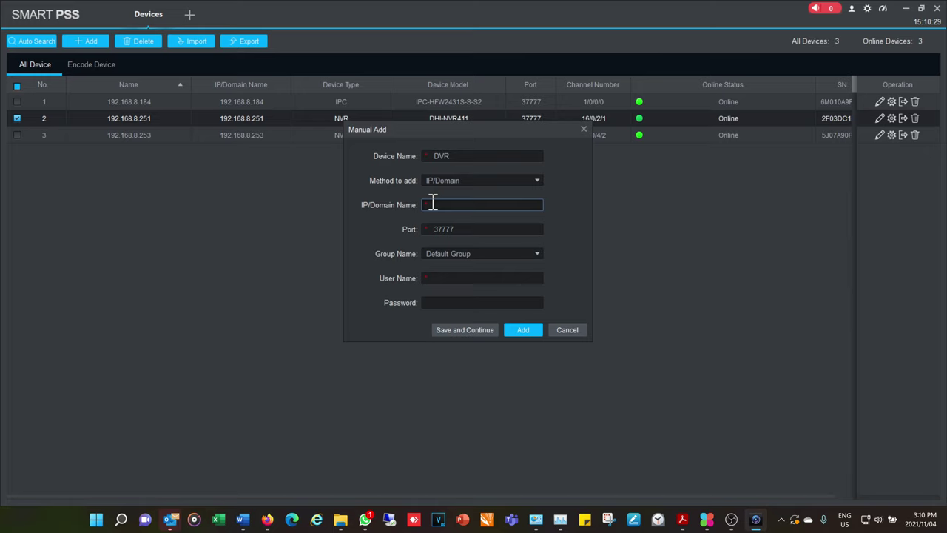
type("192.168.8.100")
left_click(568, 329)
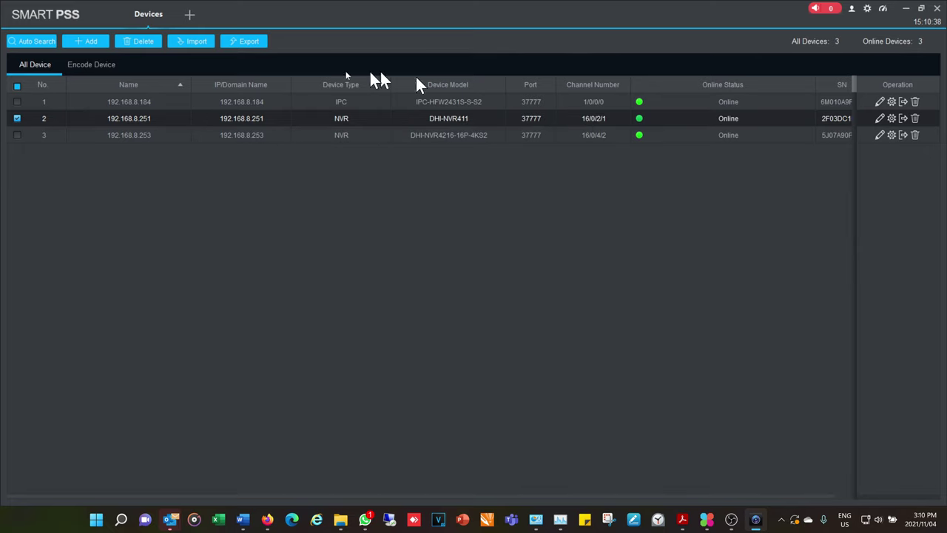
Open Device CFG in a new tab and launch the 192.168.8.253 NVR's web login page.
left_click(190, 16)
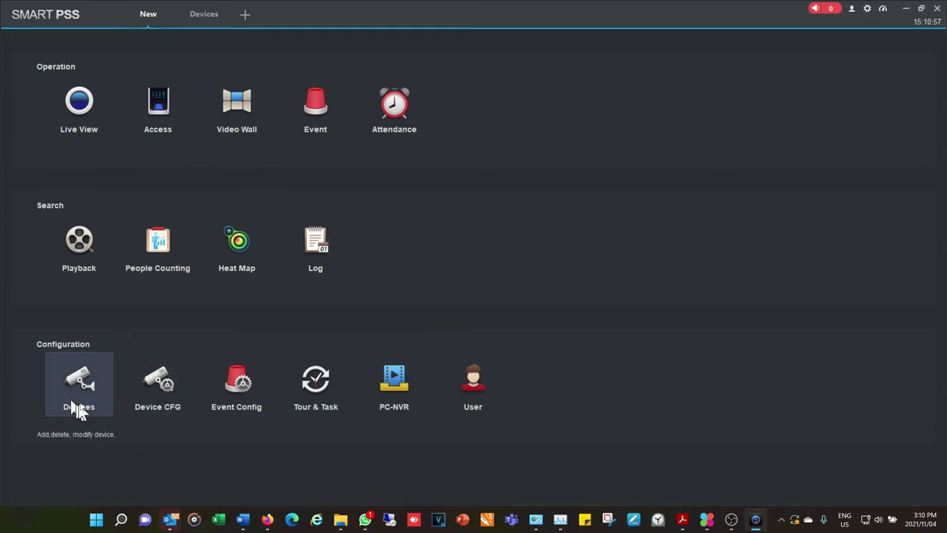
left_click(150, 396)
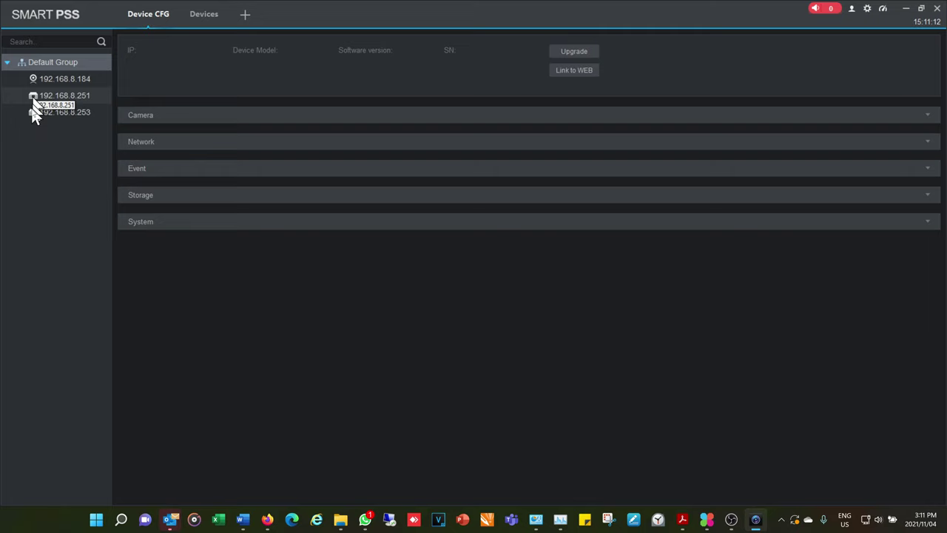
left_click(59, 115)
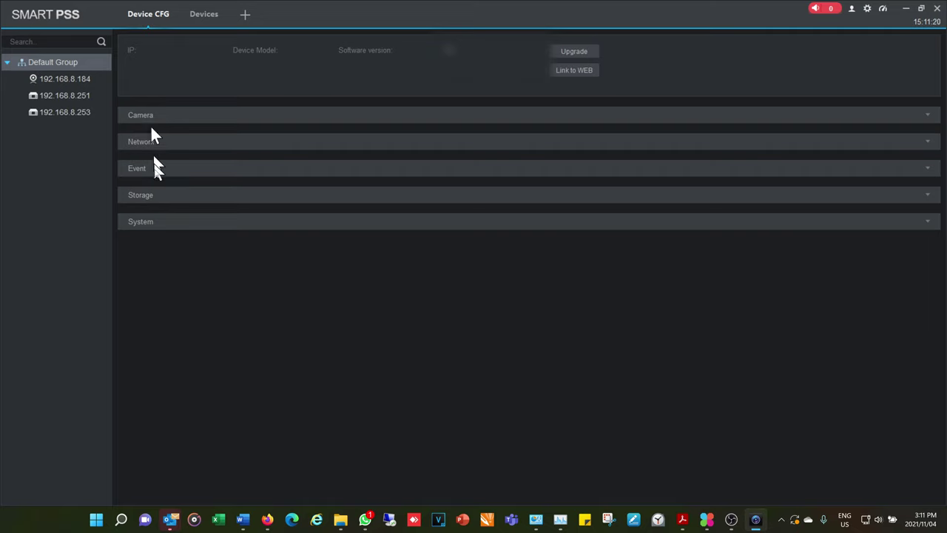
left_click(57, 115)
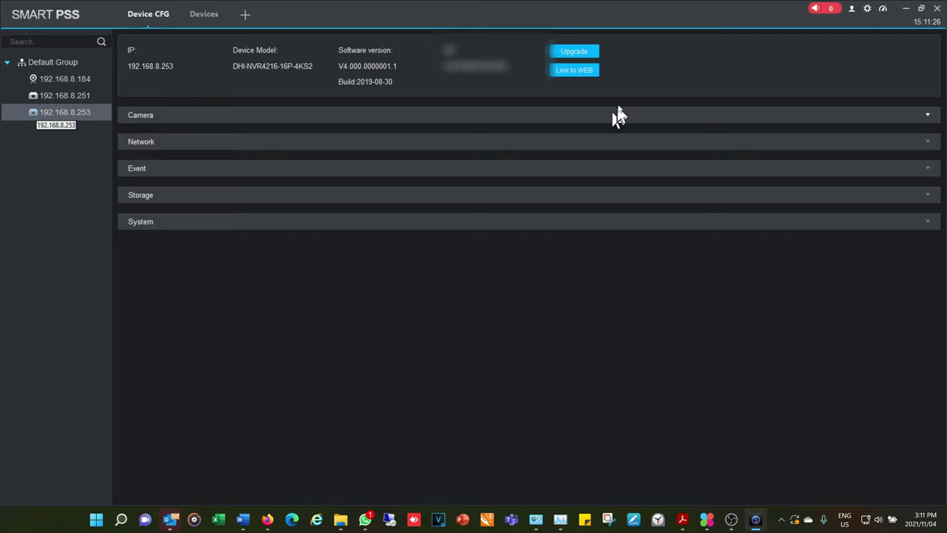
left_click(587, 72)
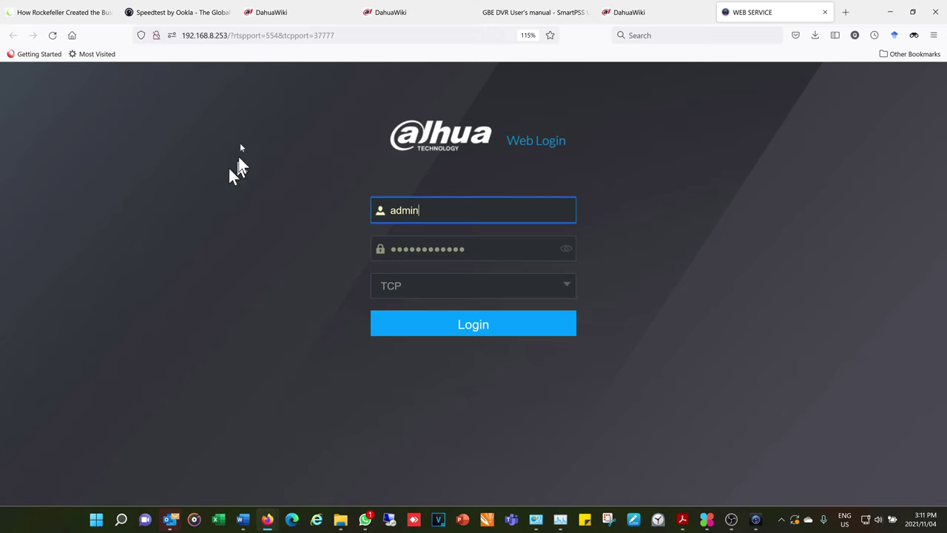
Log in to the NVR web interface, run a CAMERA Device Search, then minimize the browser.
left_click(431, 324)
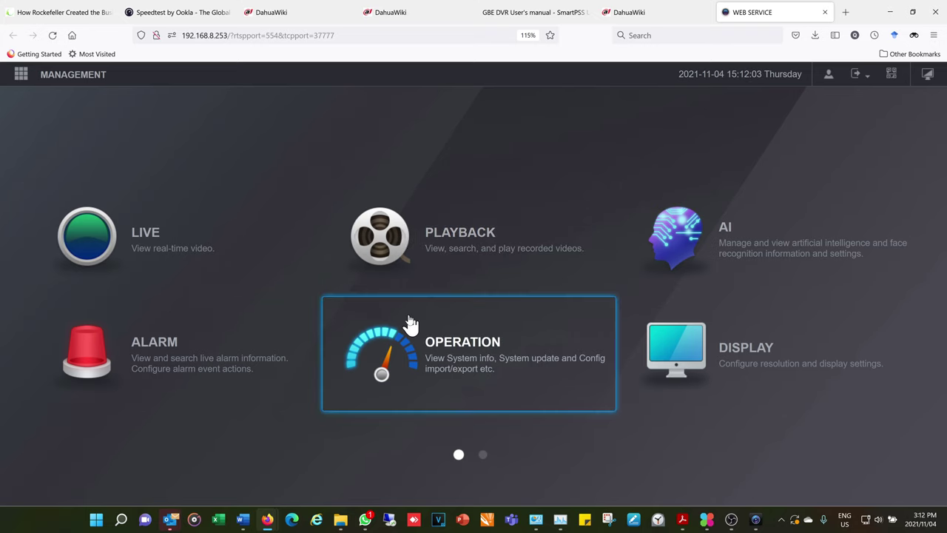
left_click(25, 79)
left_click(37, 108)
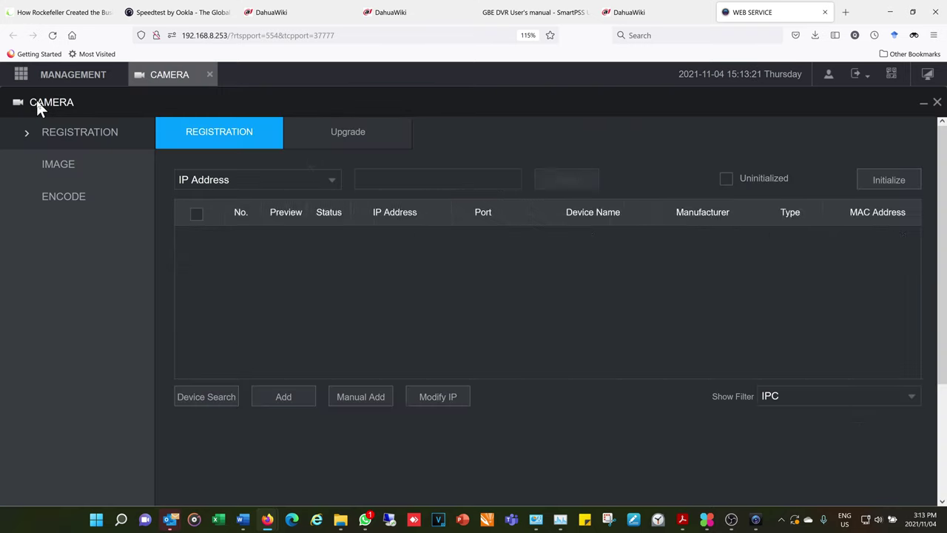
left_click(213, 398)
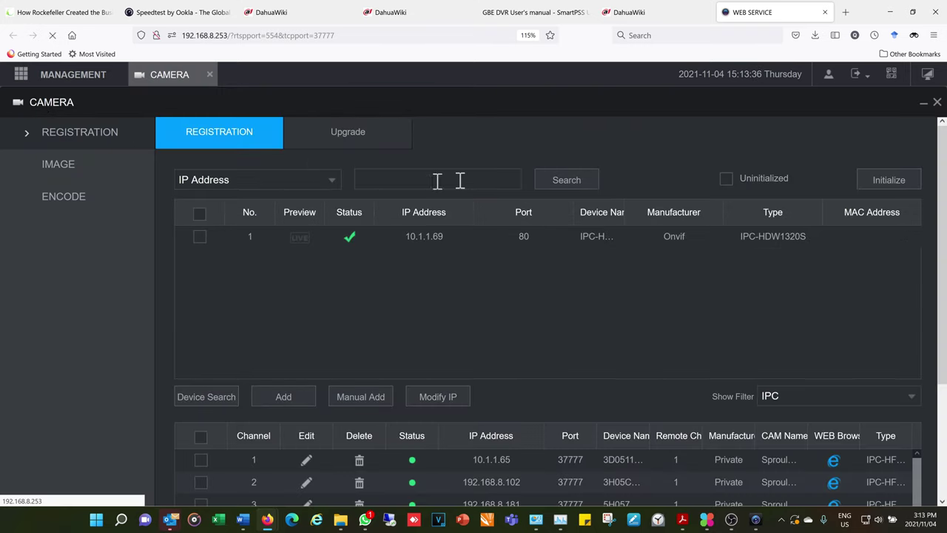
scroll(345, 301, "down", 3)
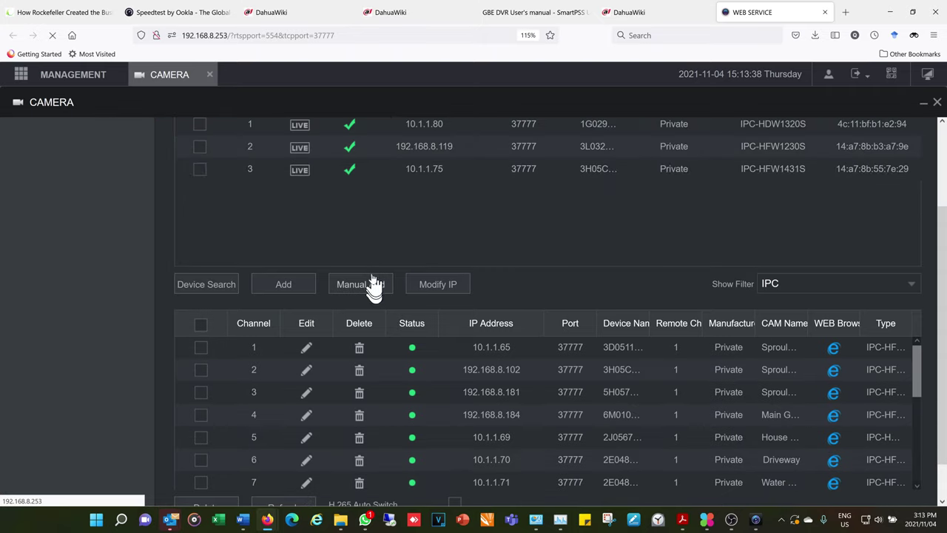
scroll(355, 291, "up", 3)
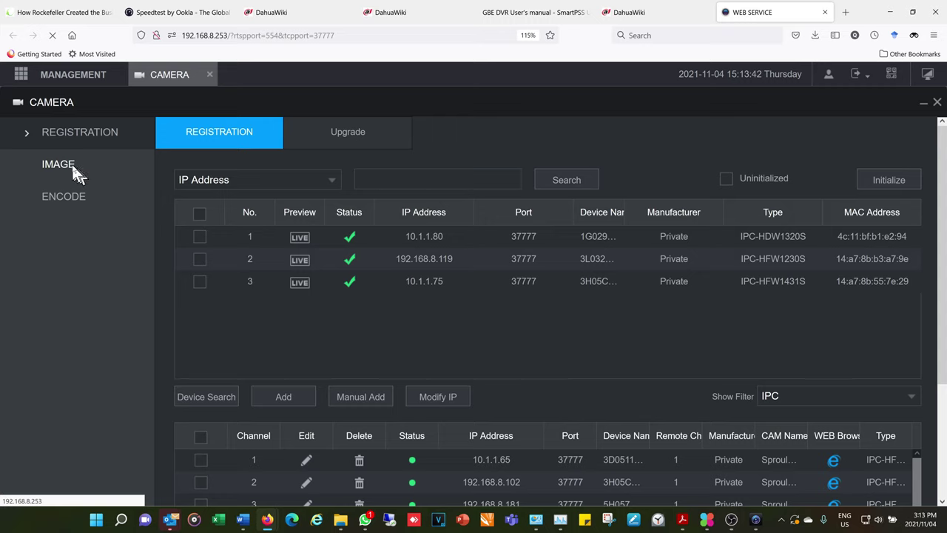
left_click(890, 12)
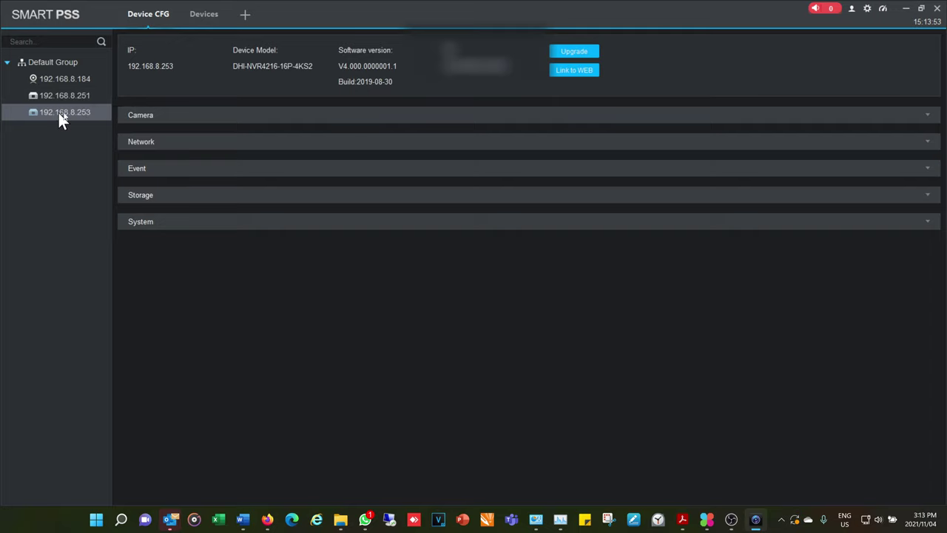
Review the 192.168.8.253 NVR's Remote Device list under Camera, then close it.
left_click(147, 115)
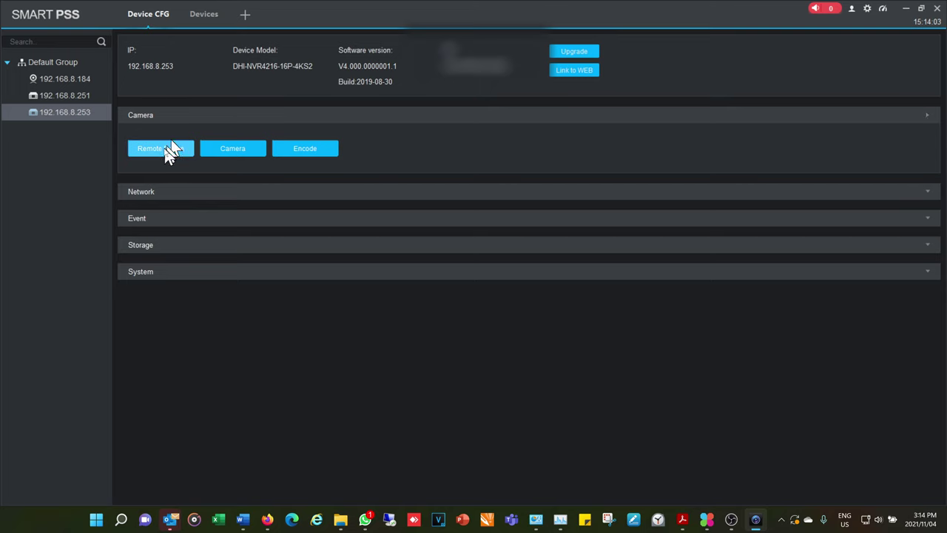
left_click(168, 147)
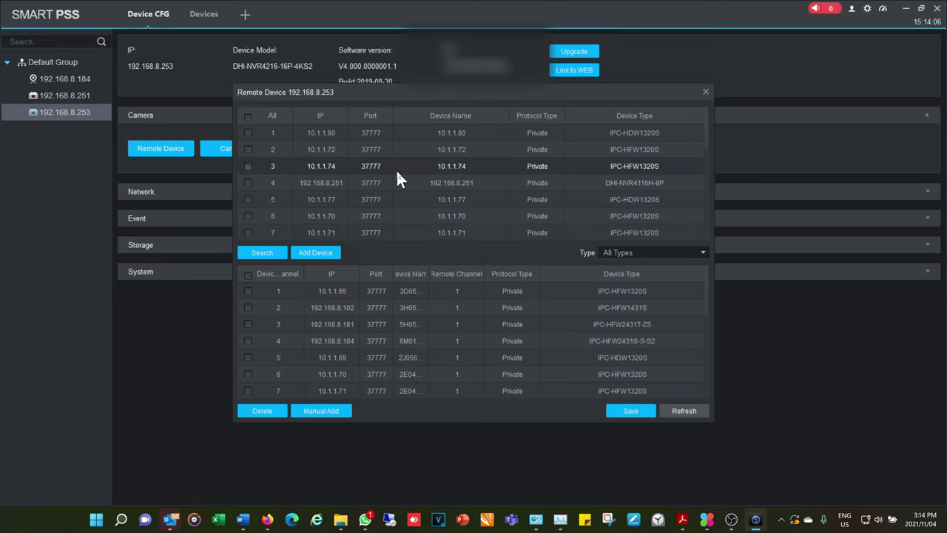
left_click_drag(398, 175, 366, 320)
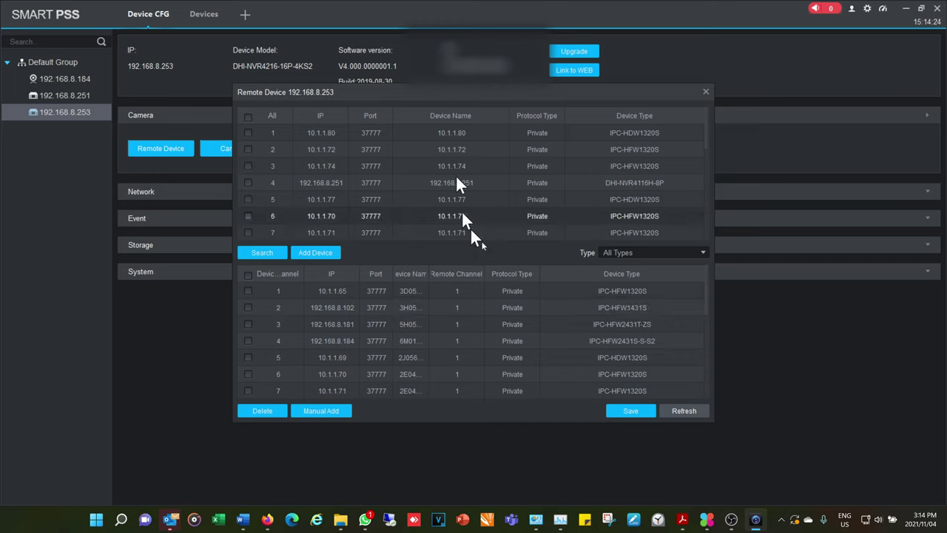
left_click(706, 92)
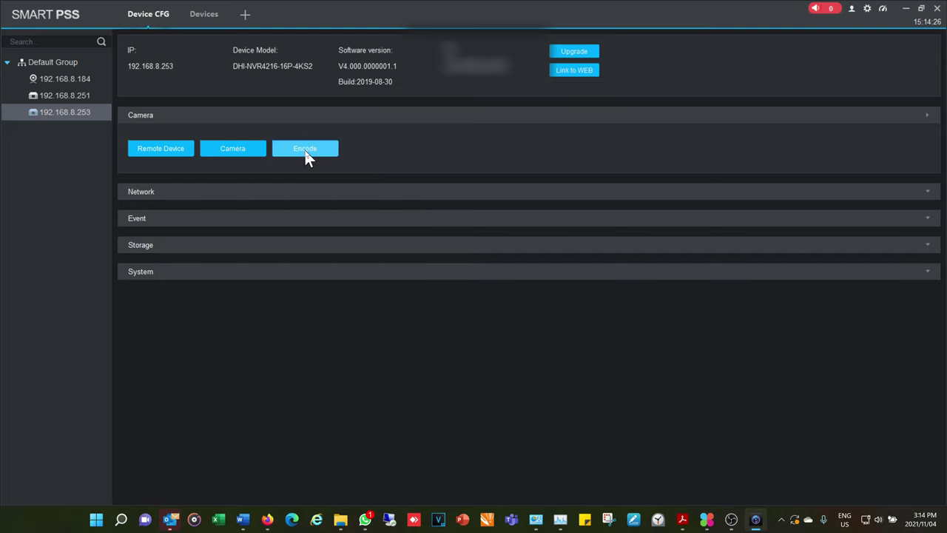
left_click(304, 150)
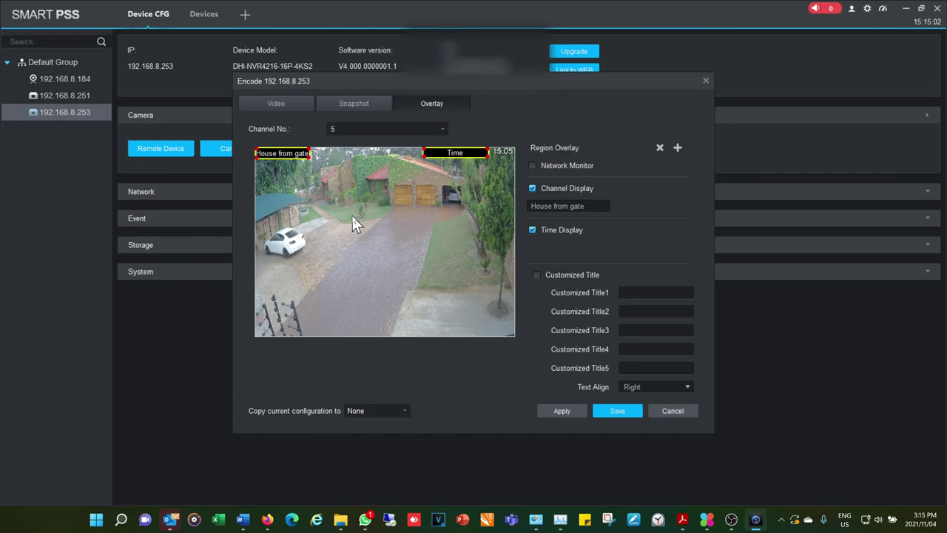
left_click(705, 81)
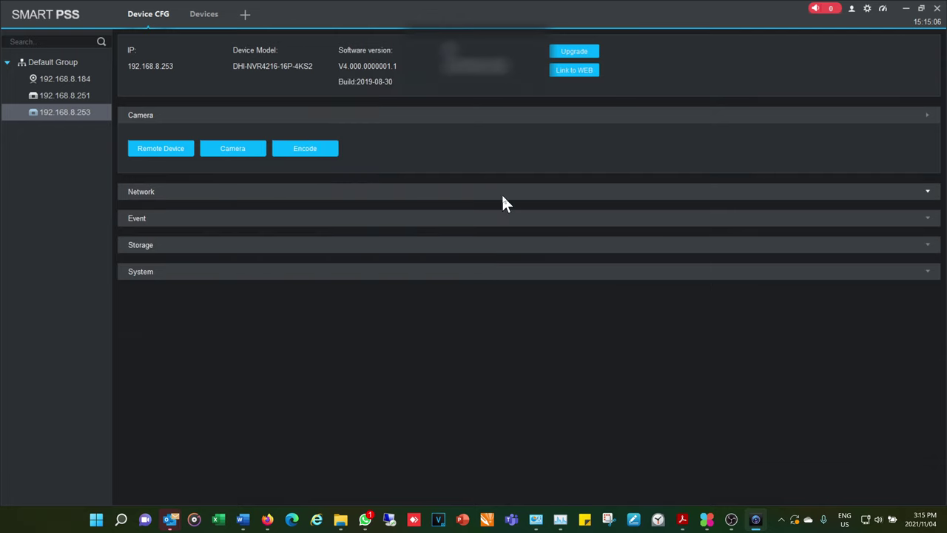
Open the NVR's Video Detect settings and view motion detection for channel 2.
left_click(140, 219)
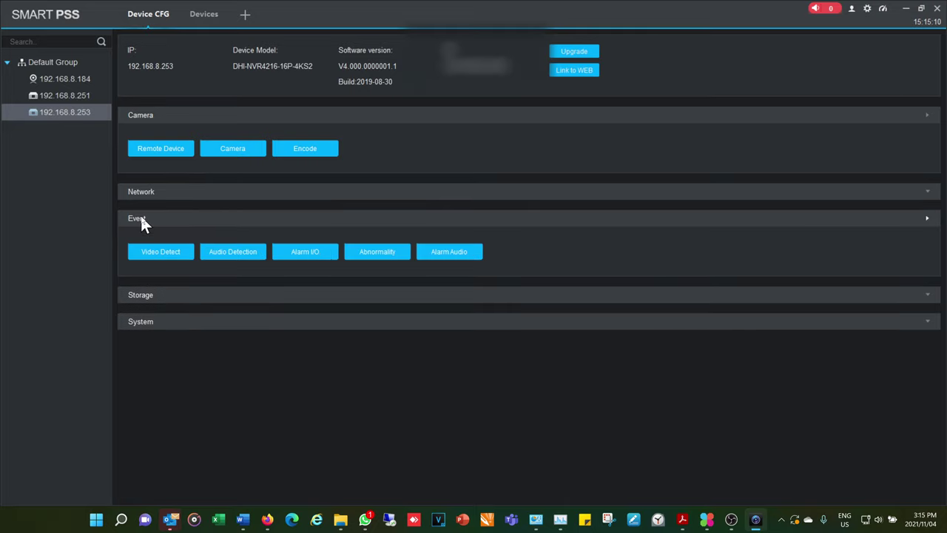
left_click(156, 252)
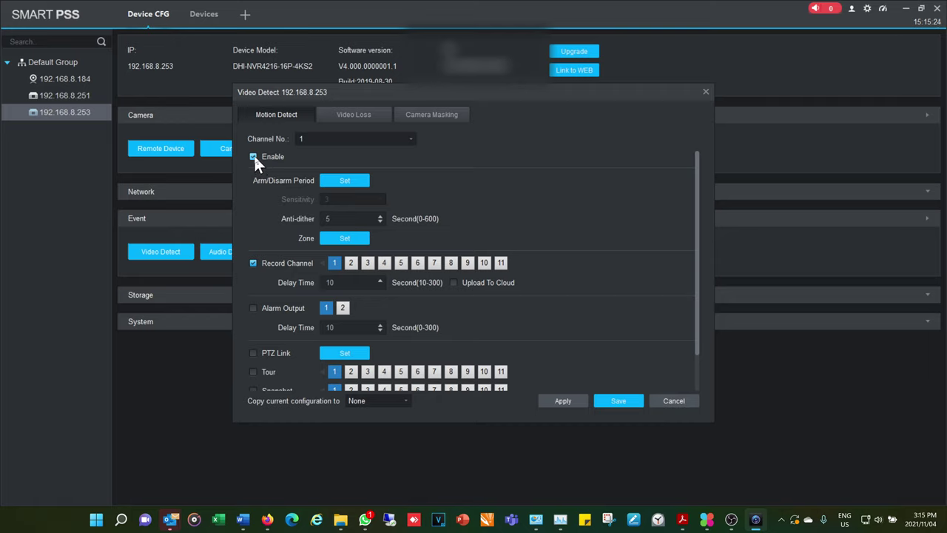
left_click(337, 141)
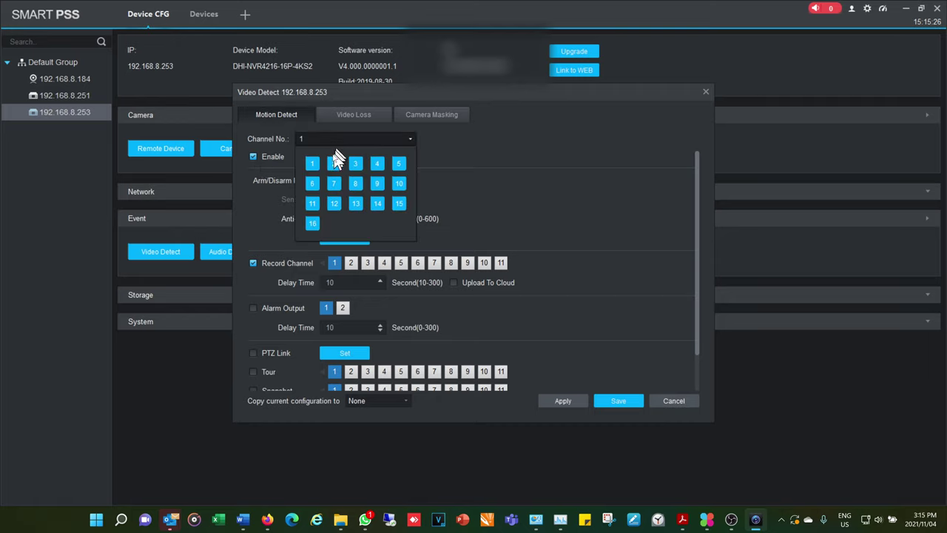
left_click(333, 164)
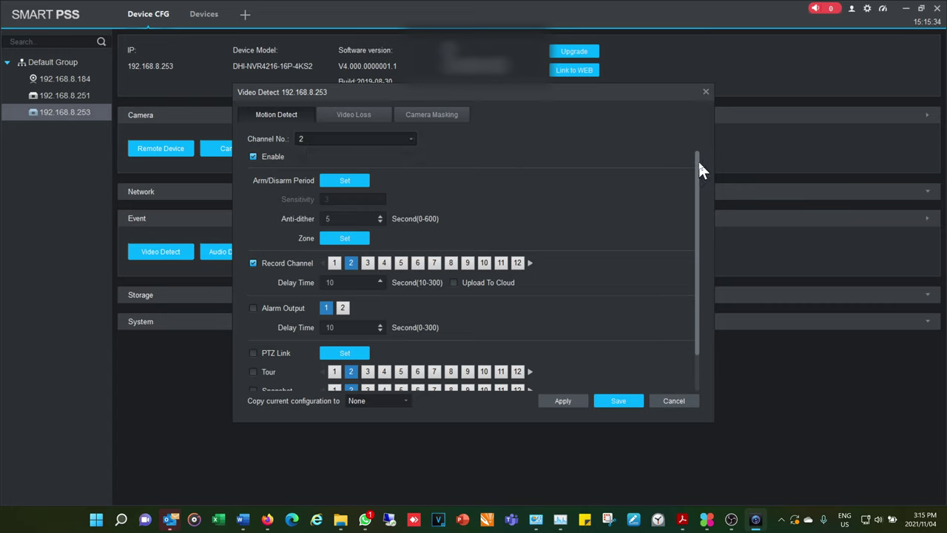
Leave the copy-to channel list at None and switch motion detection to channel 3.
left_click_drag(697, 204, 697, 262)
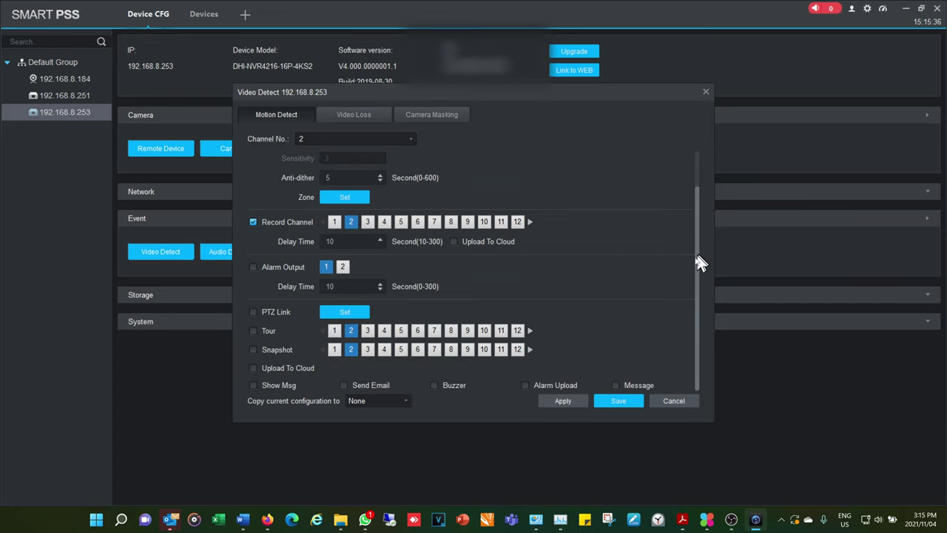
left_click(407, 400)
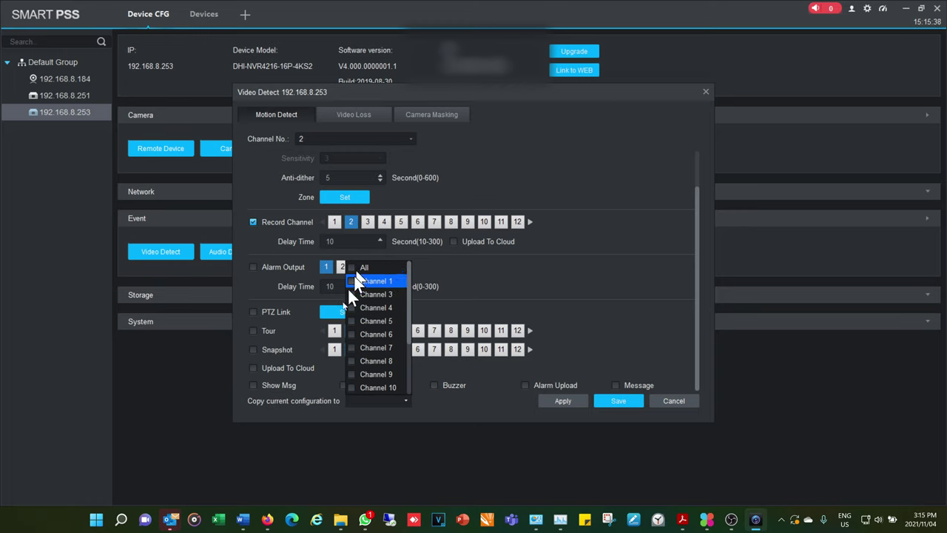
left_click(318, 408)
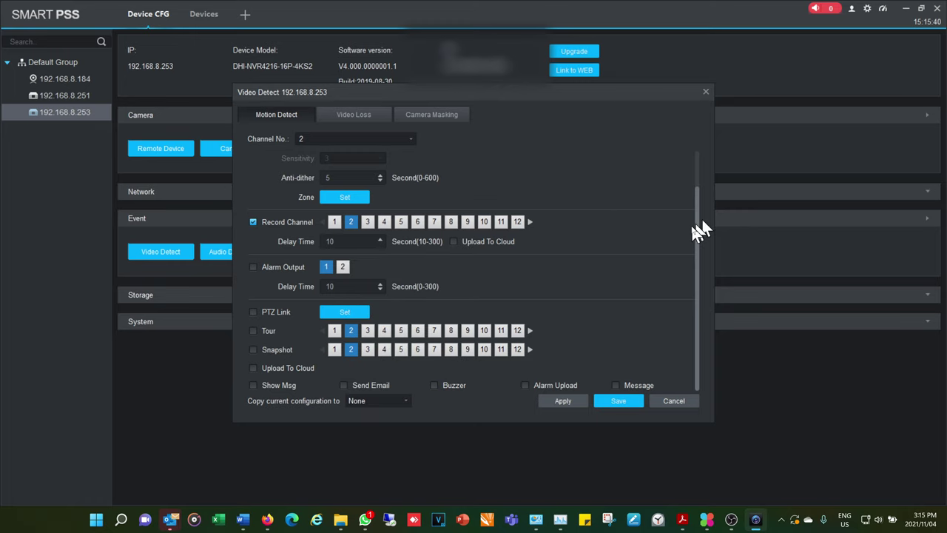
left_click_drag(697, 229, 697, 180)
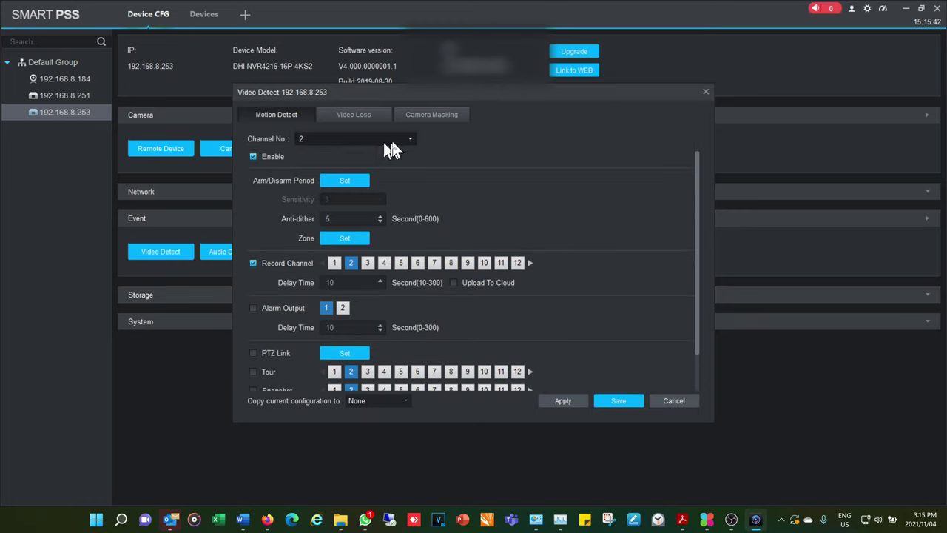
left_click(391, 141)
left_click(355, 164)
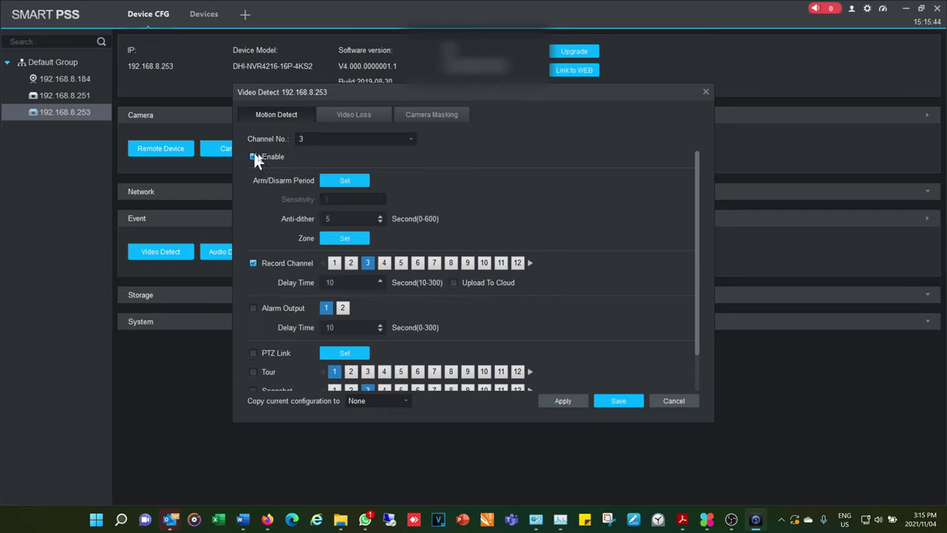
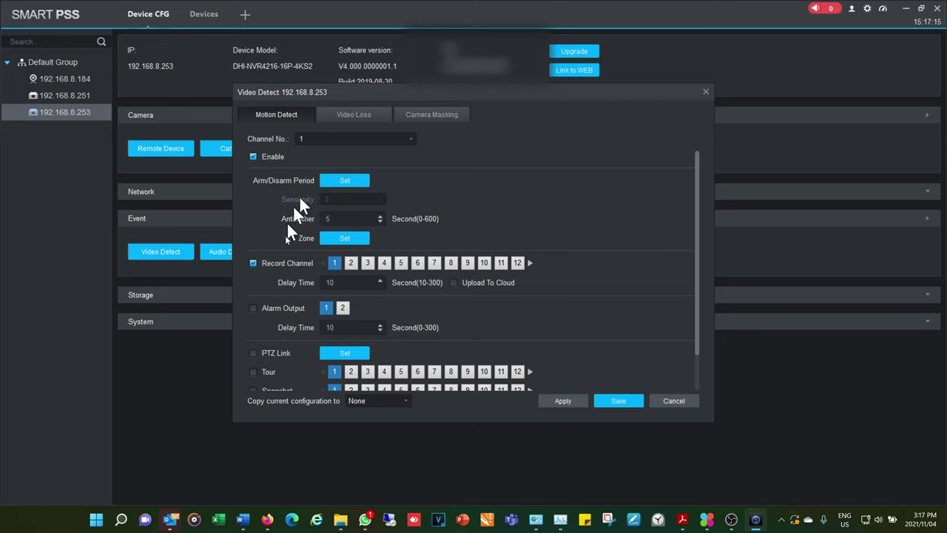
Switch motion detection's Alarm Output on and back off, leaving it disabled.
left_click(253, 308)
left_click(253, 309)
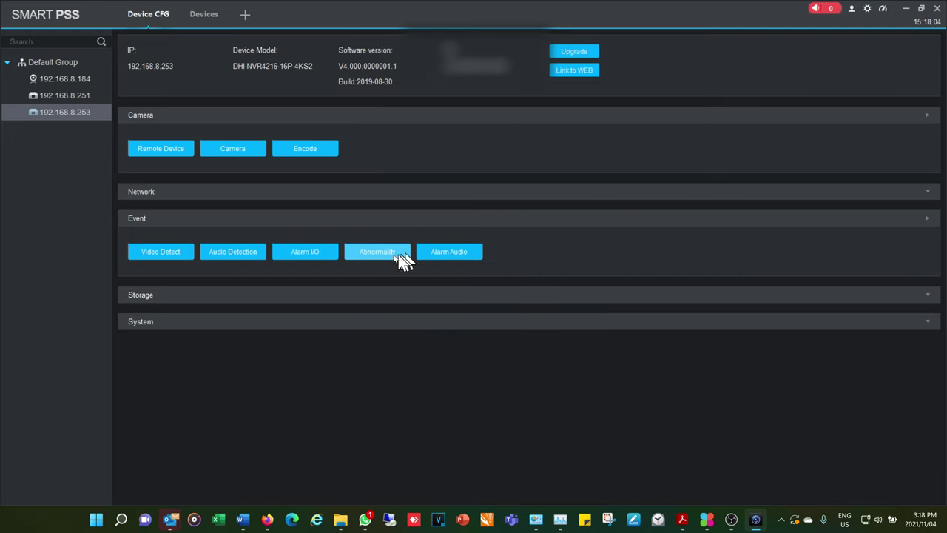
left_click(318, 252)
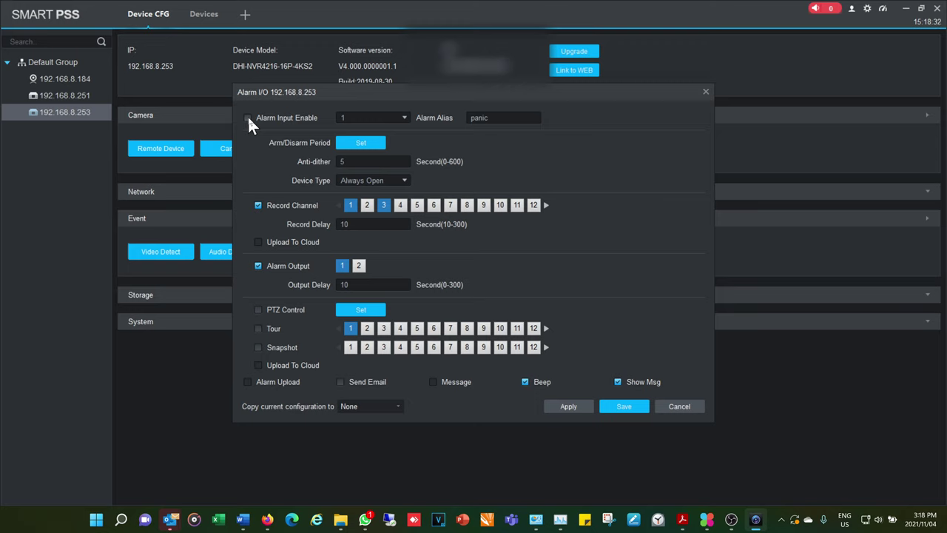
Set the NVR's first alarm input alias to 'panic' and close the Alarm I/O settings.
left_click(488, 122)
double_click(480, 118)
type("panic")
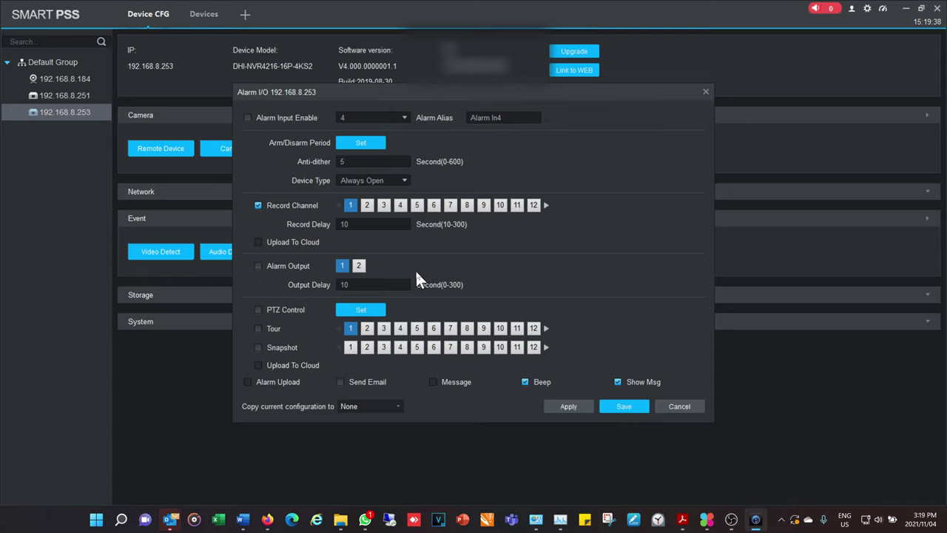
left_click(706, 91)
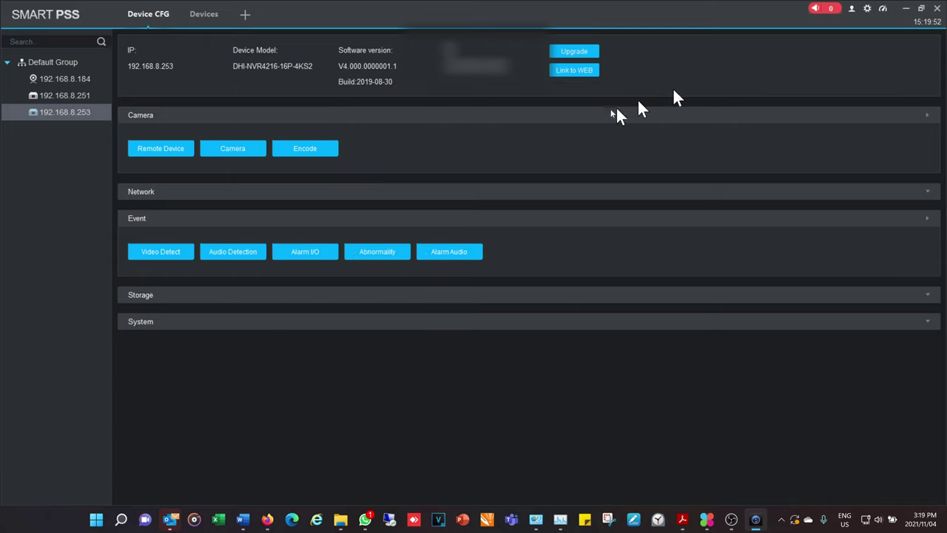
Open channel 1's recording schedule under Storage, keeping pre-record at 6 seconds.
left_click(137, 295)
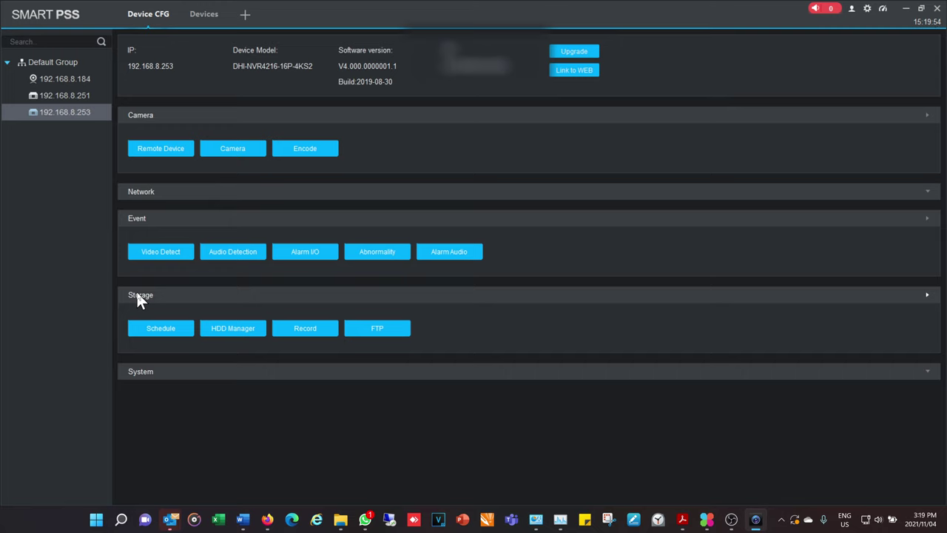
left_click(164, 331)
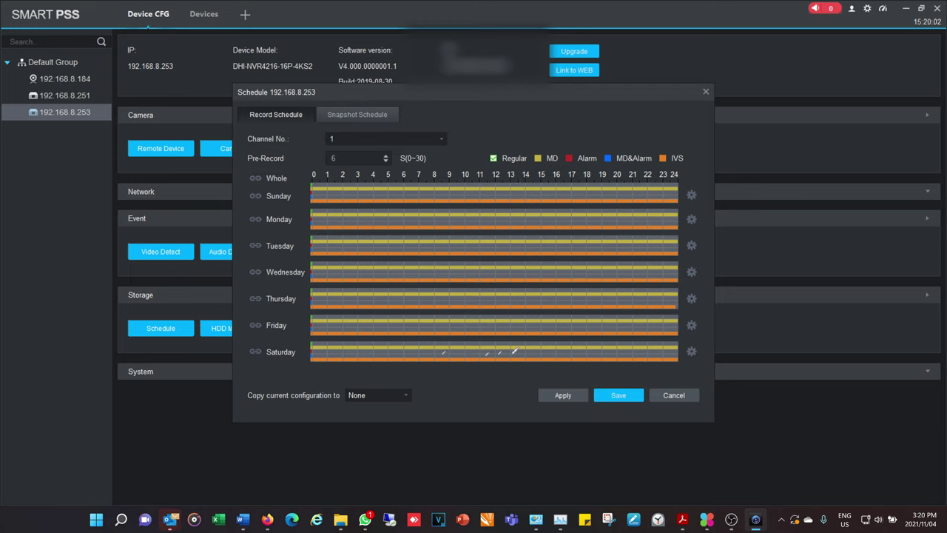
left_click(346, 162)
left_click(346, 162)
Paint Regular and MD&Alarm periods on Sunday's timeline, then cancel without saving.
left_click_drag(314, 181, 682, 182)
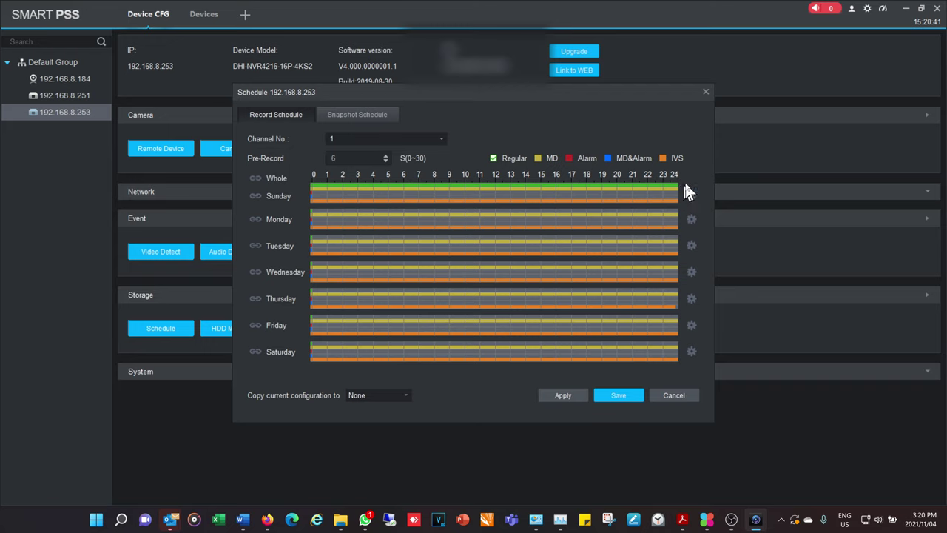
left_click_drag(679, 182, 312, 183)
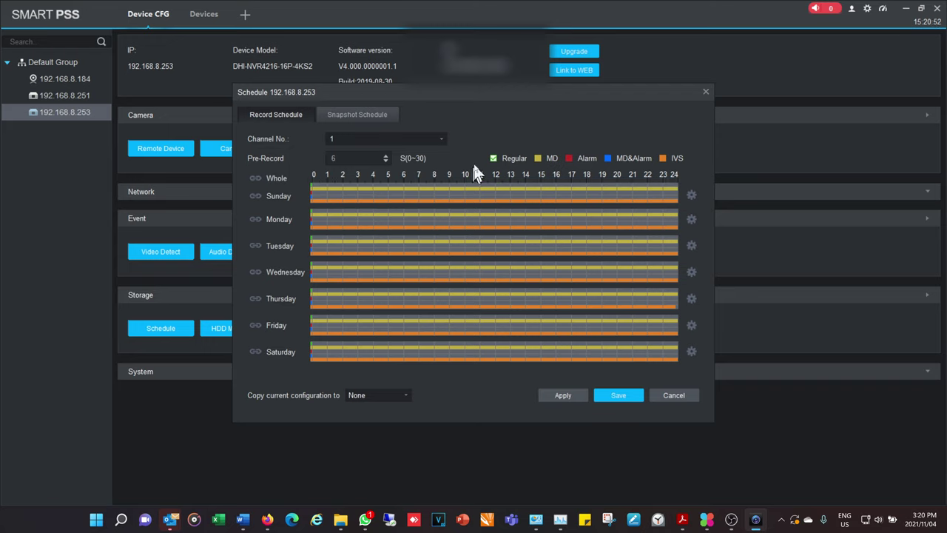
left_click(606, 158)
left_click_drag(313, 196, 404, 196)
left_click(540, 158)
left_click(570, 158)
left_click(607, 158)
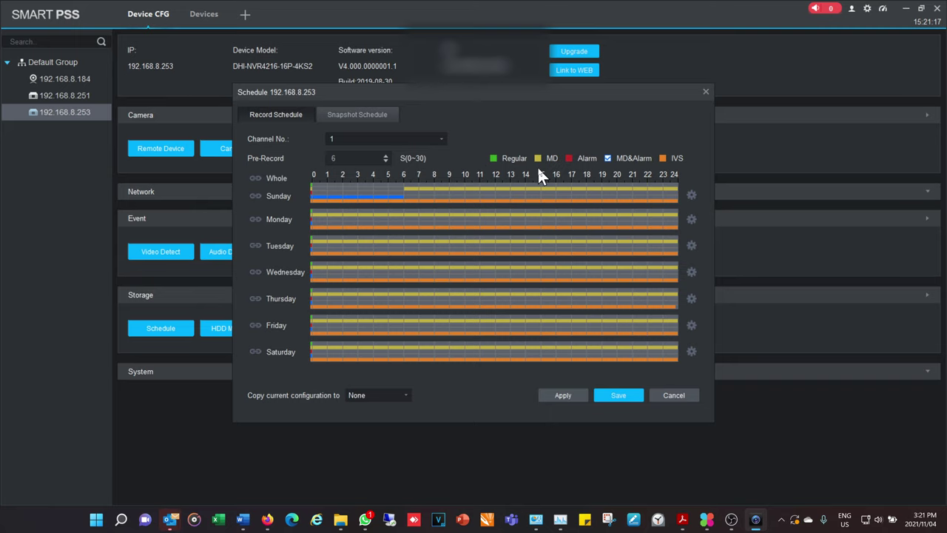
left_click(673, 396)
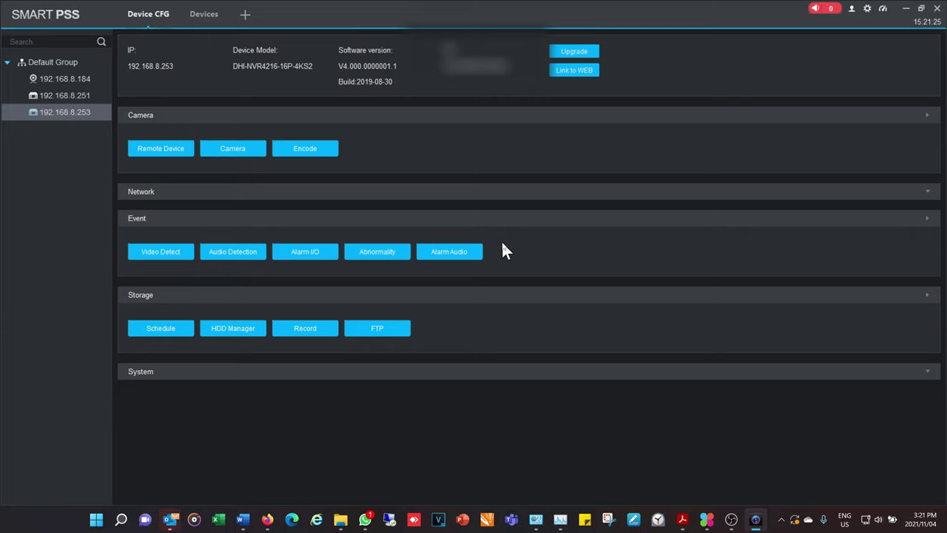
left_click(208, 327)
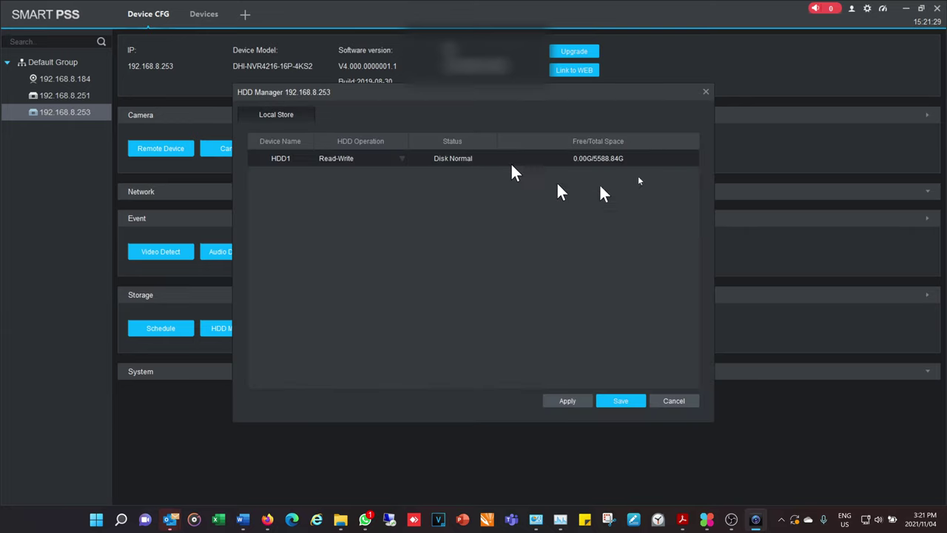
Close HDD Manager and sync the NVR's time with the PC in General > Time Setup.
left_click(706, 92)
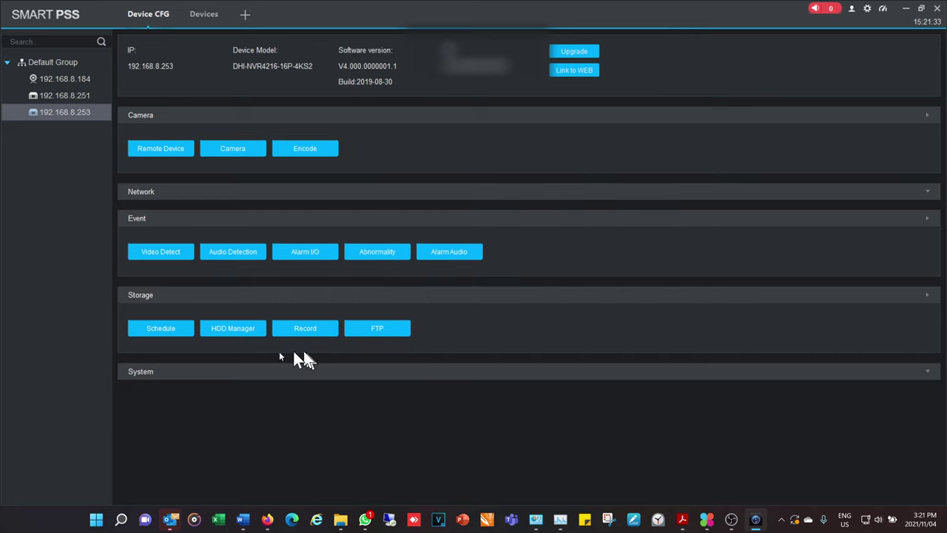
left_click(150, 371)
left_click(182, 405)
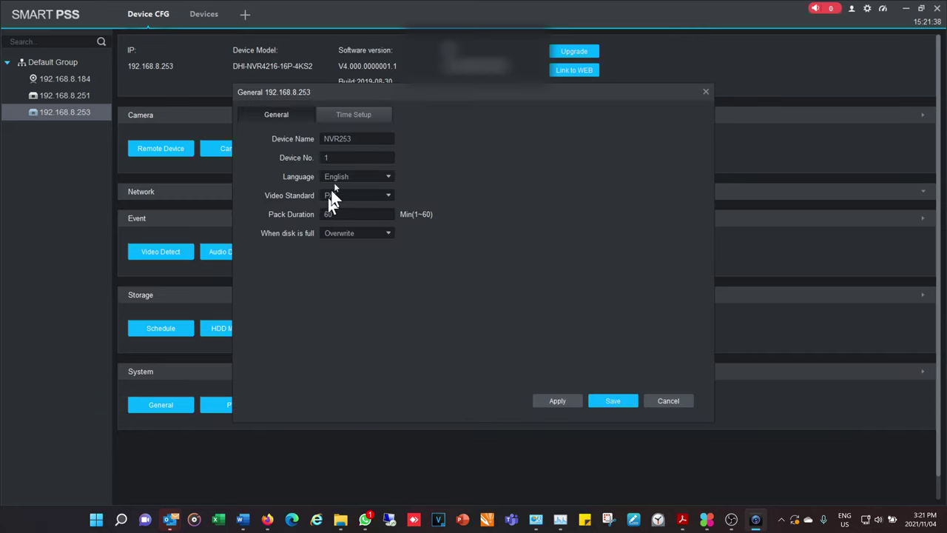
left_click(350, 117)
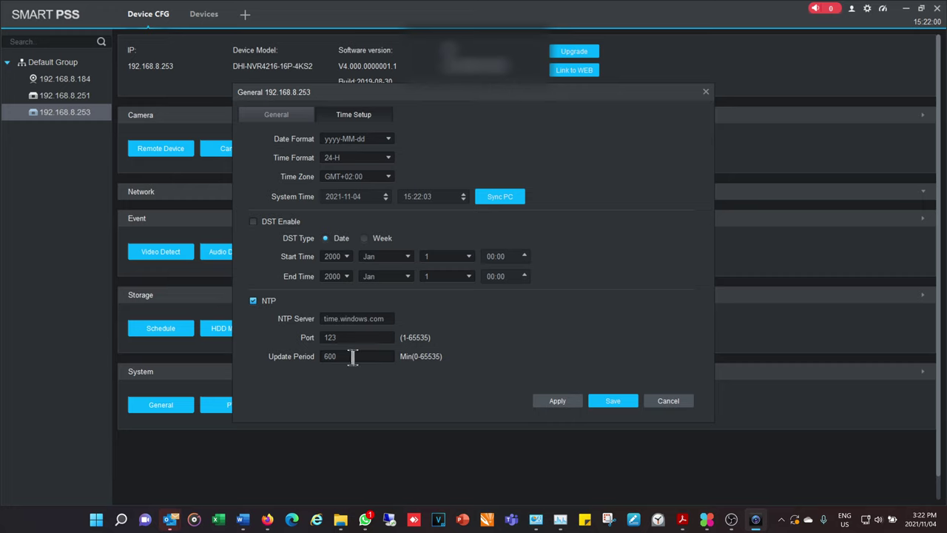
key("Return")
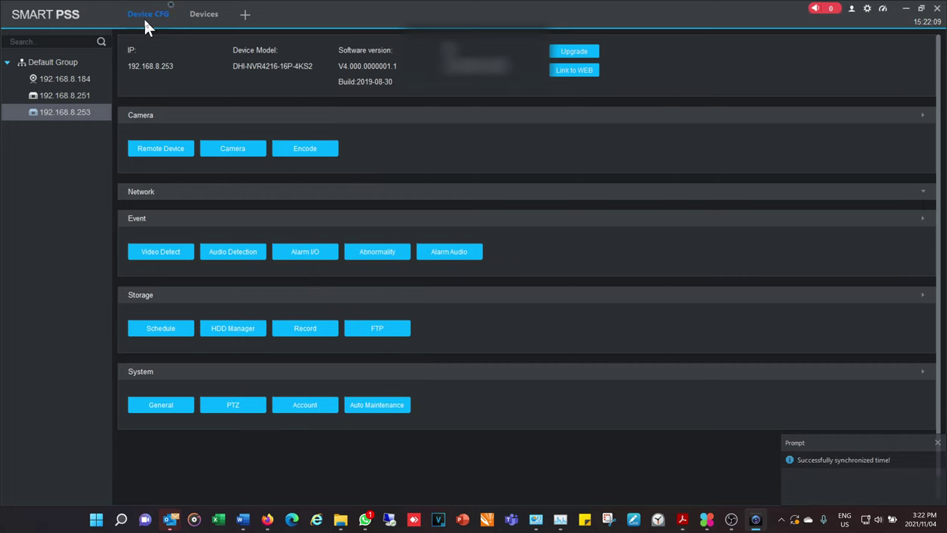
Open the Smart Plan IVS rule configuration for camera 192.168.8.184.
left_click(63, 76)
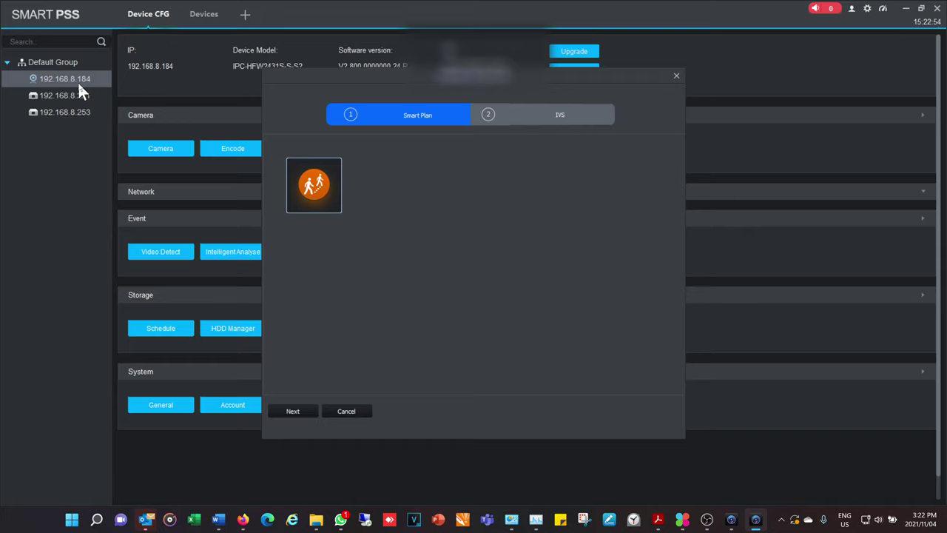
left_click(313, 191)
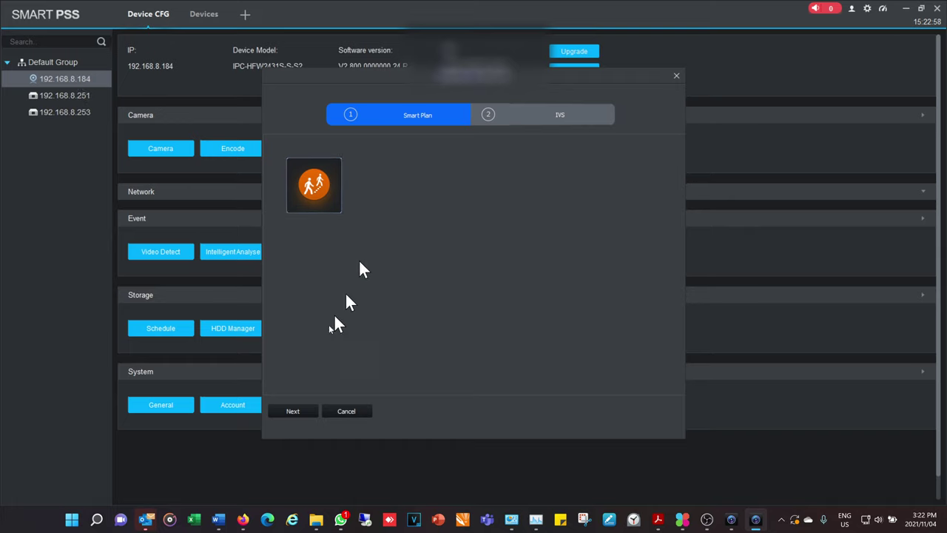
left_click(277, 411)
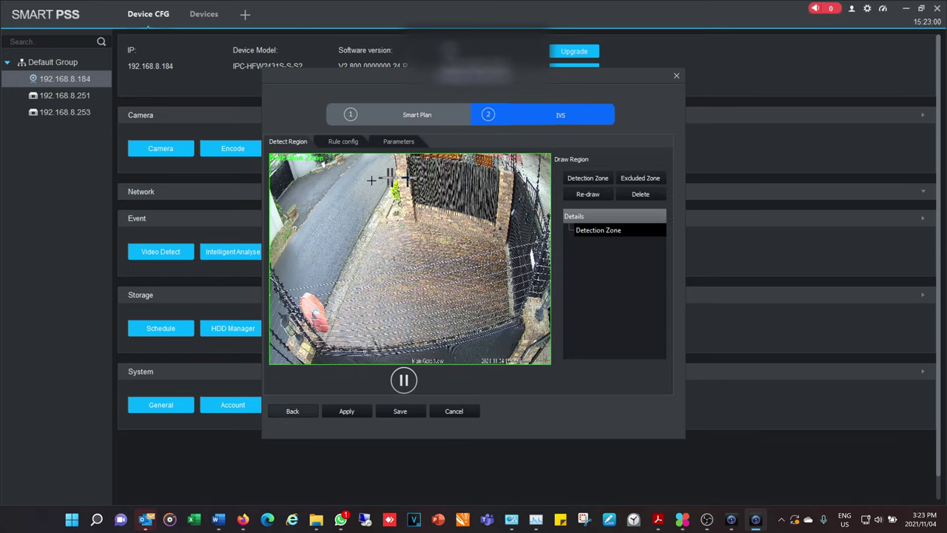
left_click(342, 140)
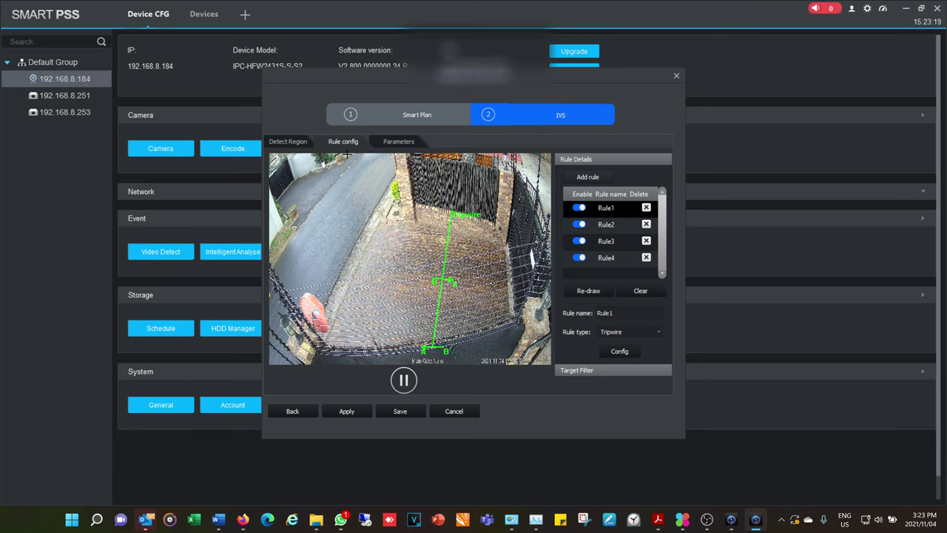
Review the Rule2–Rule4 tripwires and log in to the NVR web interface.
left_click(603, 224)
left_click(604, 238)
left_click(605, 256)
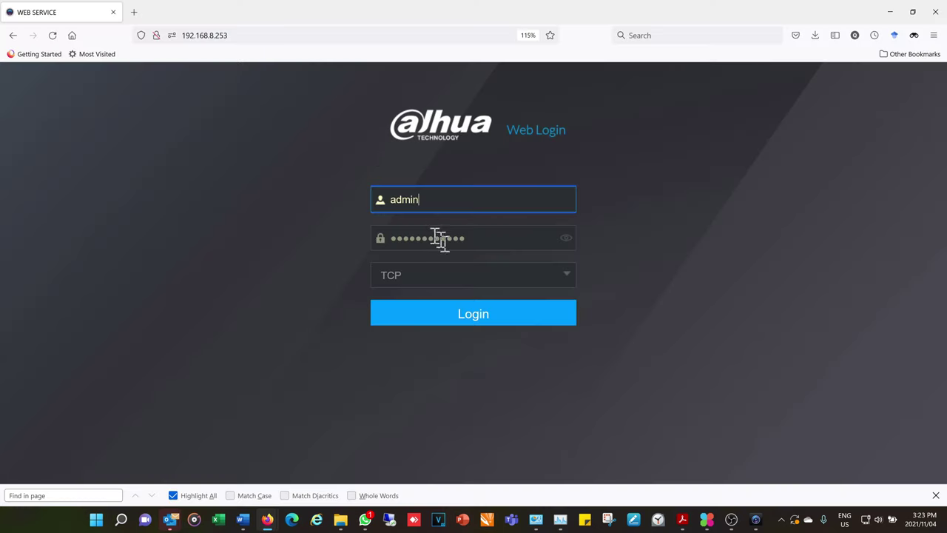
left_click(457, 314)
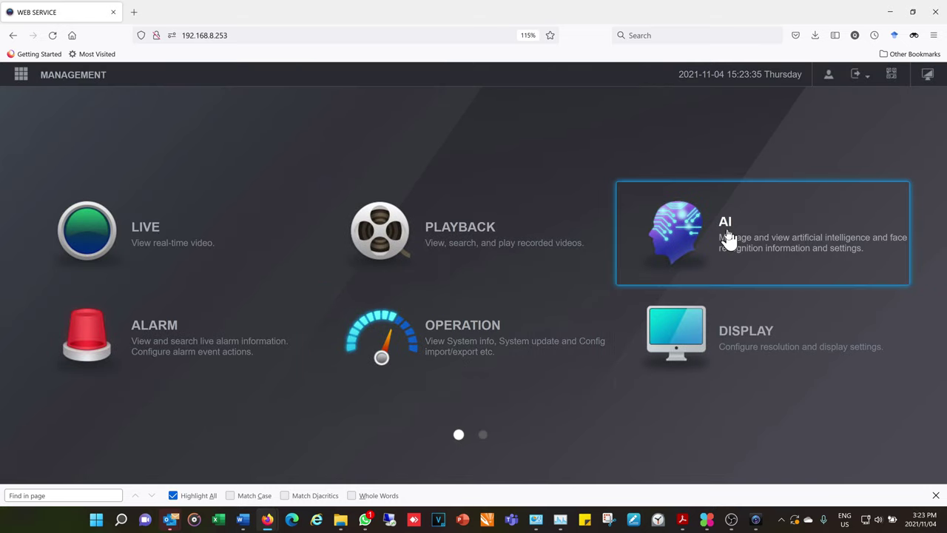
Open the AI > IVS rule parameters for channel 4 in NVR Web Service.
left_click(729, 239)
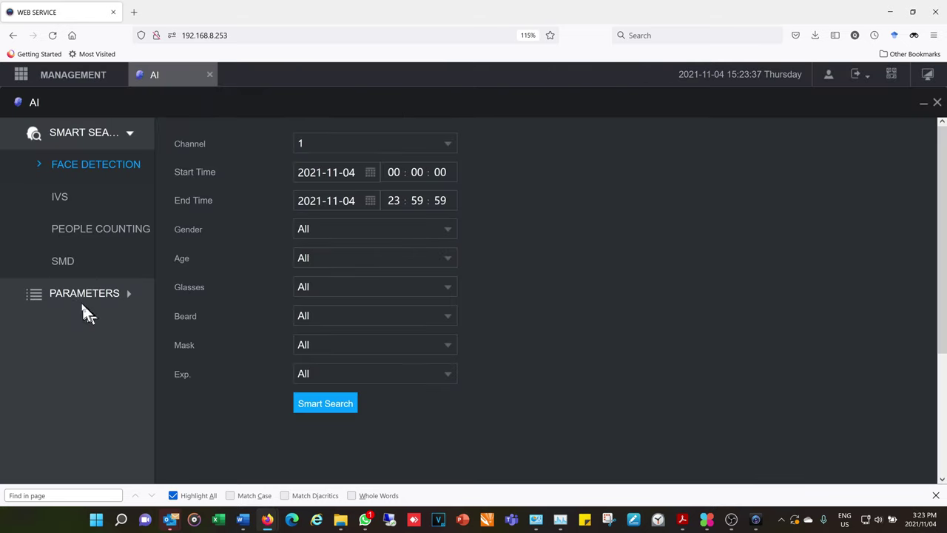
left_click(118, 293)
left_click(59, 260)
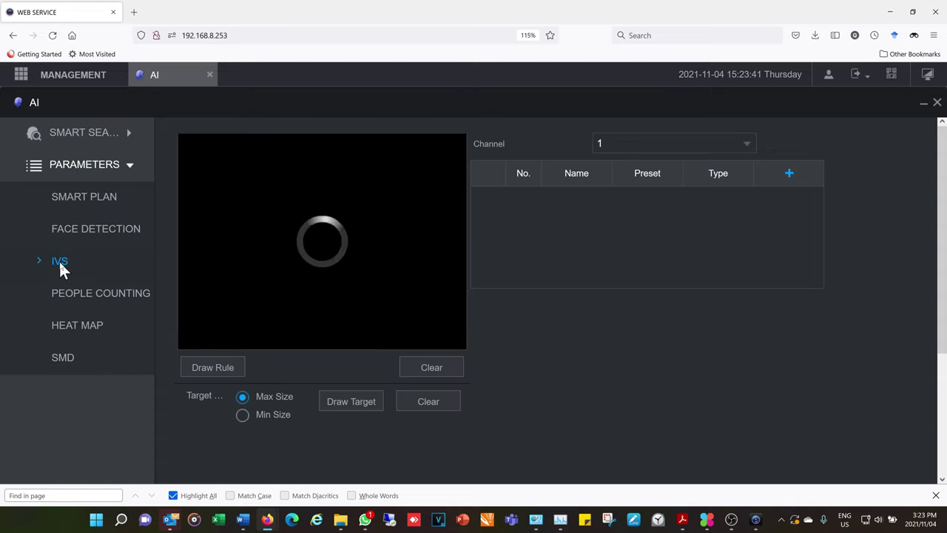
left_click(665, 147)
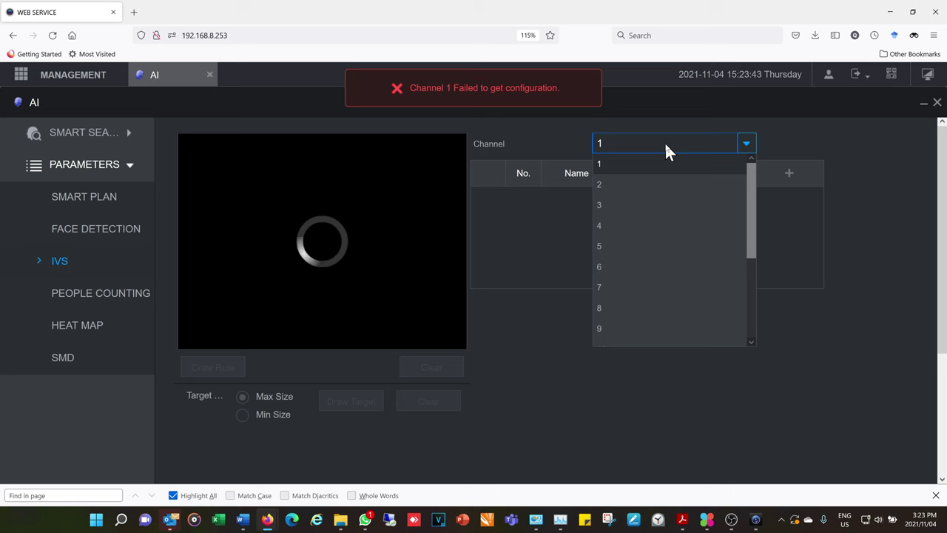
left_click(608, 227)
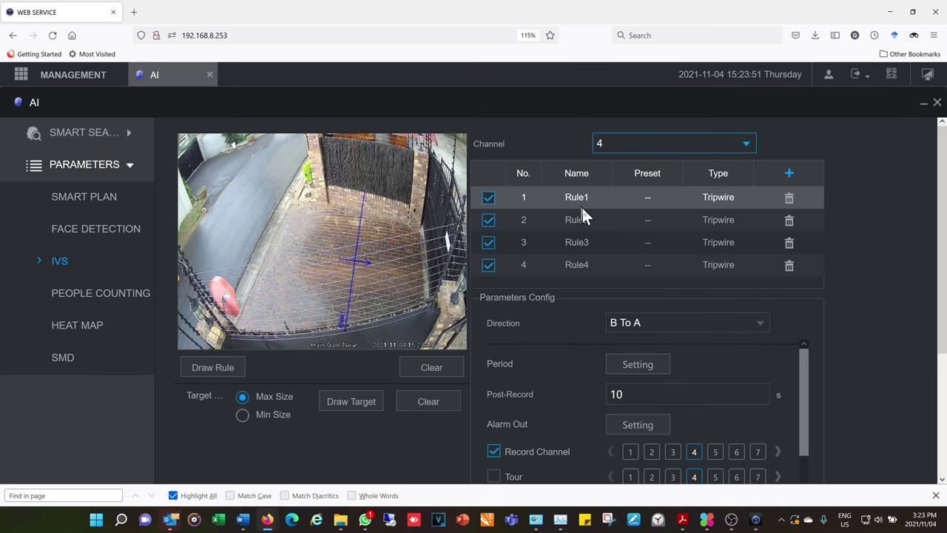
Review channel 4's Rule2–Rule4 tripwires, then minimize the browser back to SmartPSS.
left_click(582, 221)
left_click(575, 242)
left_click(580, 260)
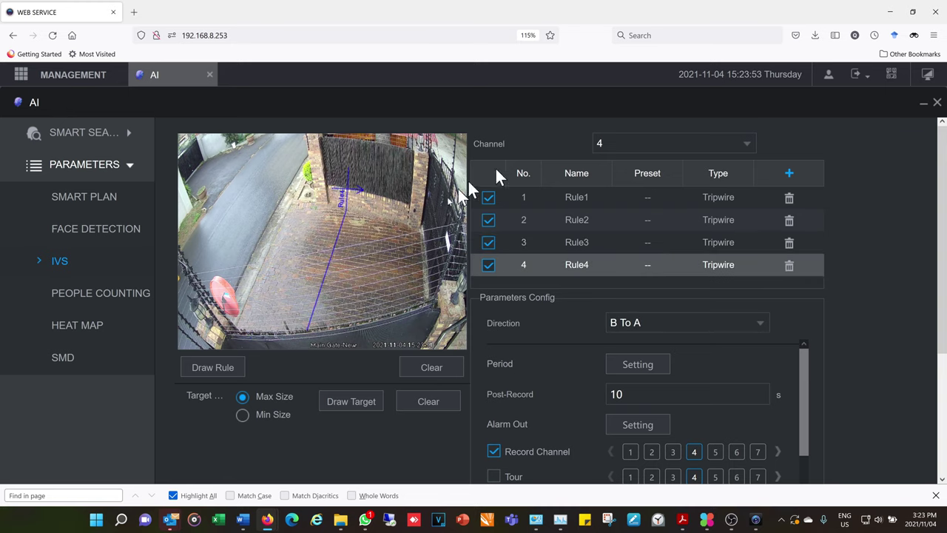
scroll(877, 185, "down", 3)
scroll(873, 191, "up", 3)
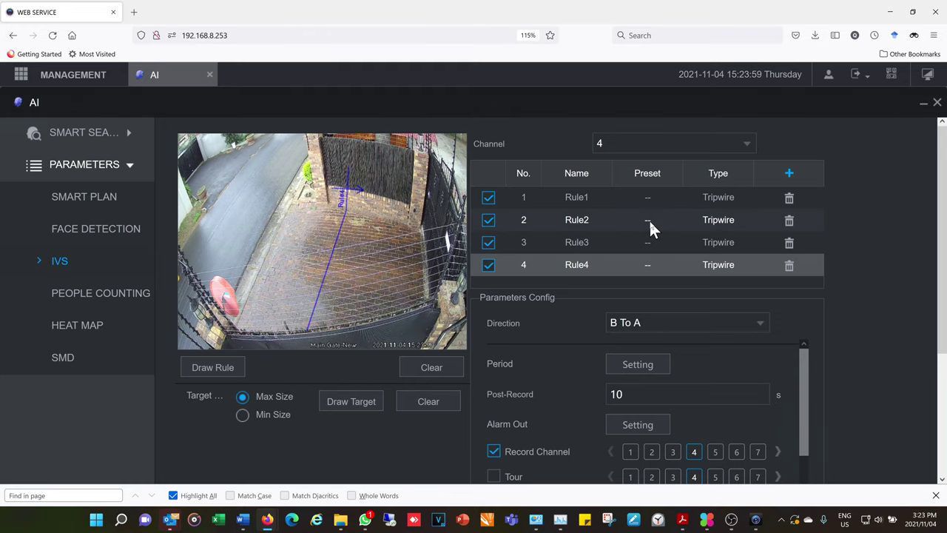
left_click(890, 12)
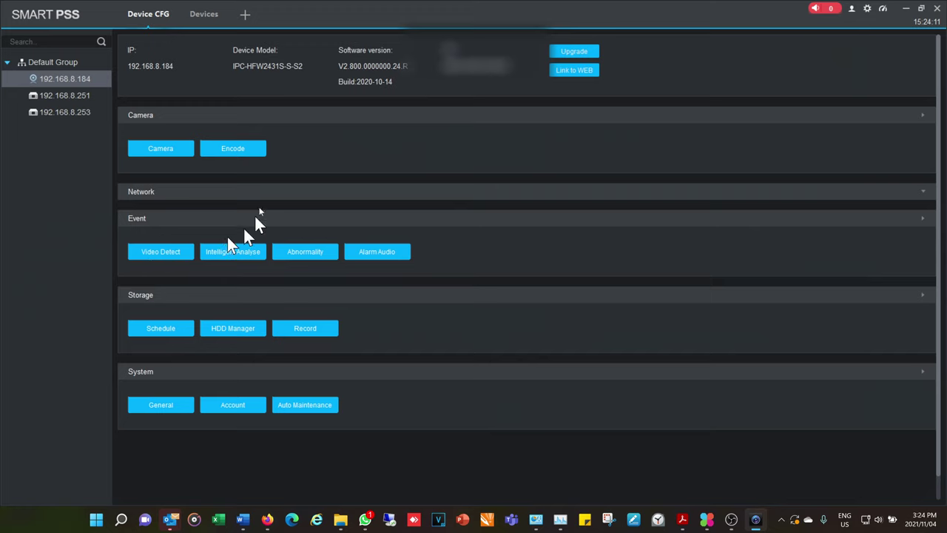
Review the configurations of recorder 192.168.8.253 and camera 192.168.8.184.
left_click(67, 115)
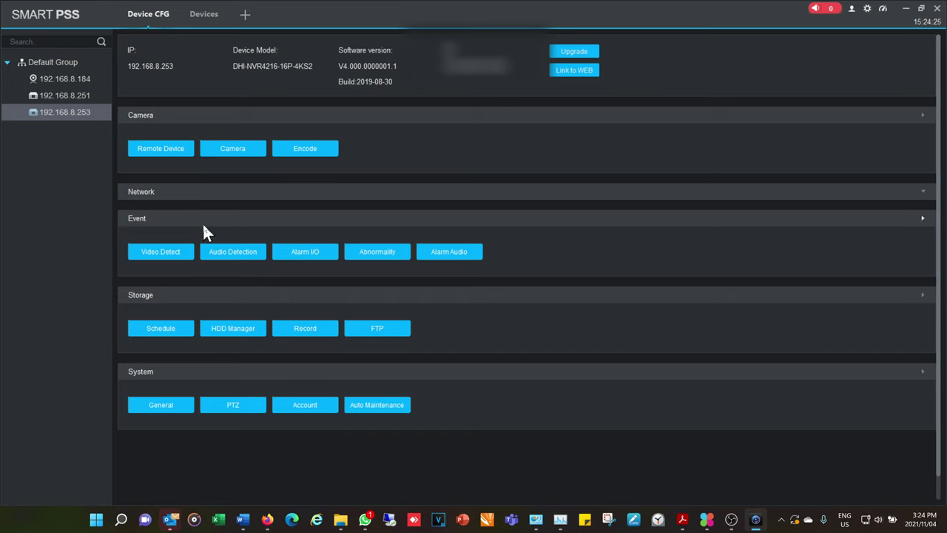
left_click(59, 78)
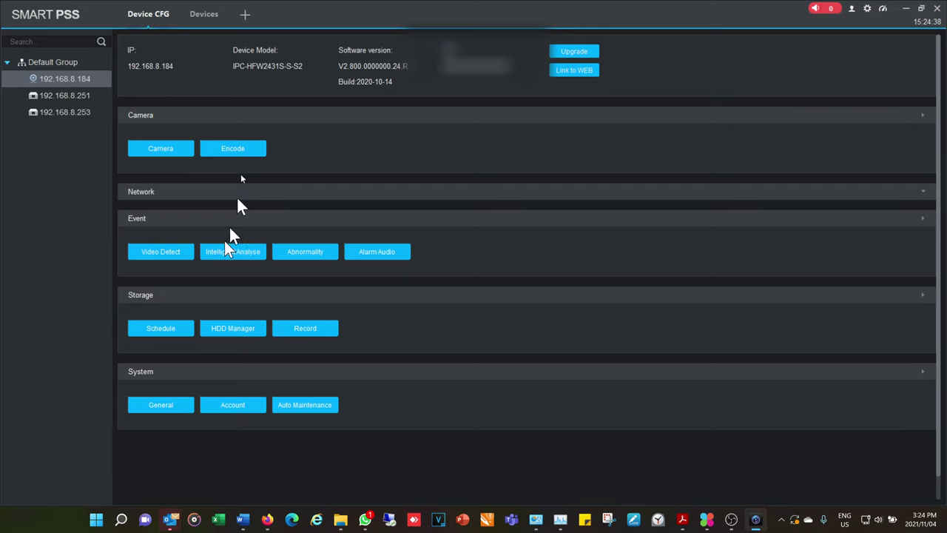
left_click(245, 14)
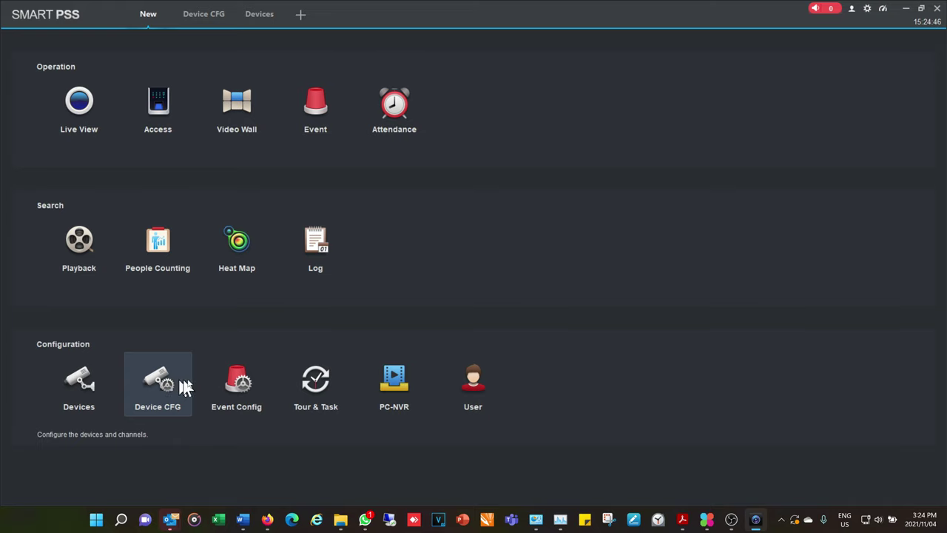
Check the alarm inputs of 192.168.8.251 and 192.168.8.253 in Event Config.
left_click(237, 392)
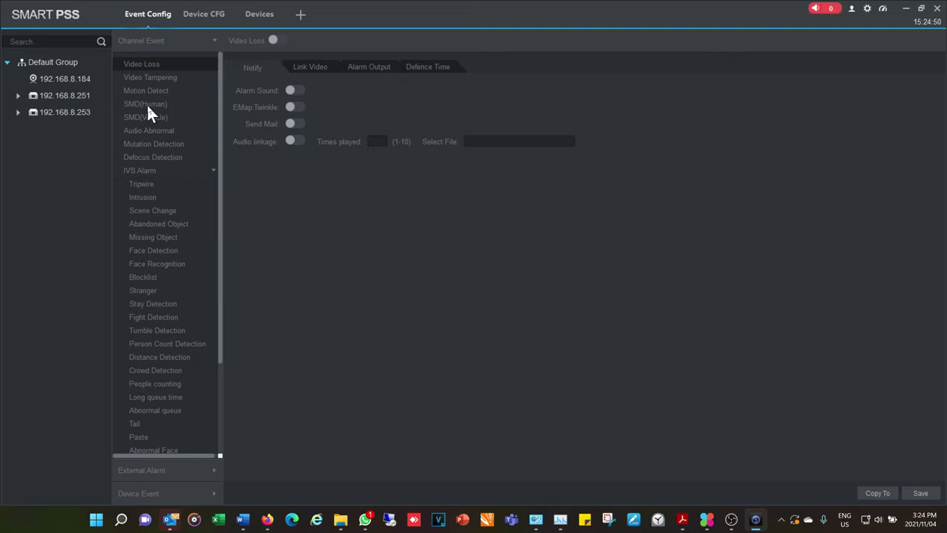
left_click(72, 99)
left_click(57, 116)
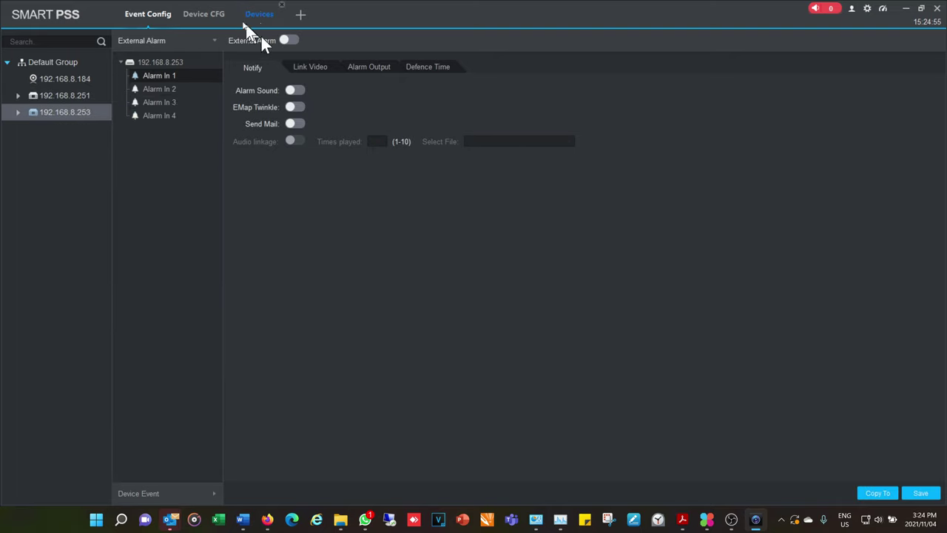
left_click(301, 16)
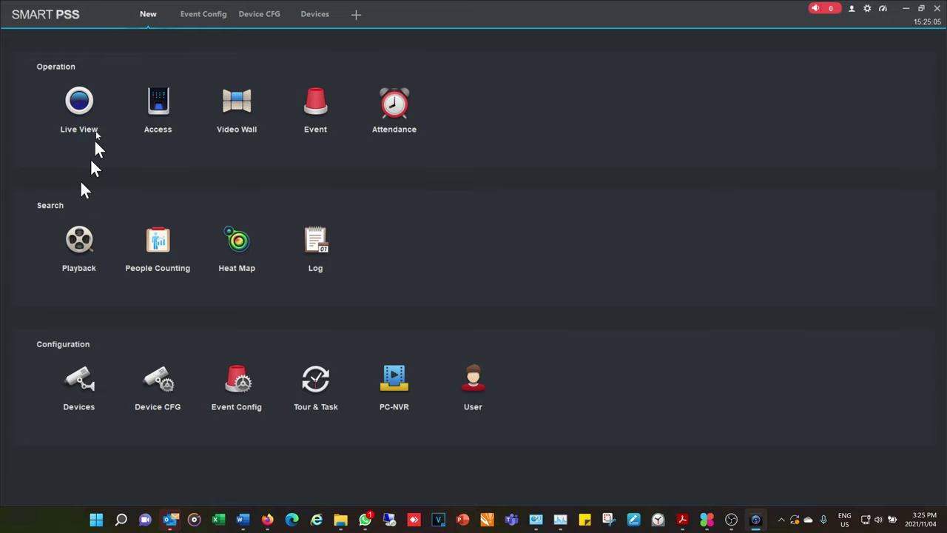
left_click(85, 104)
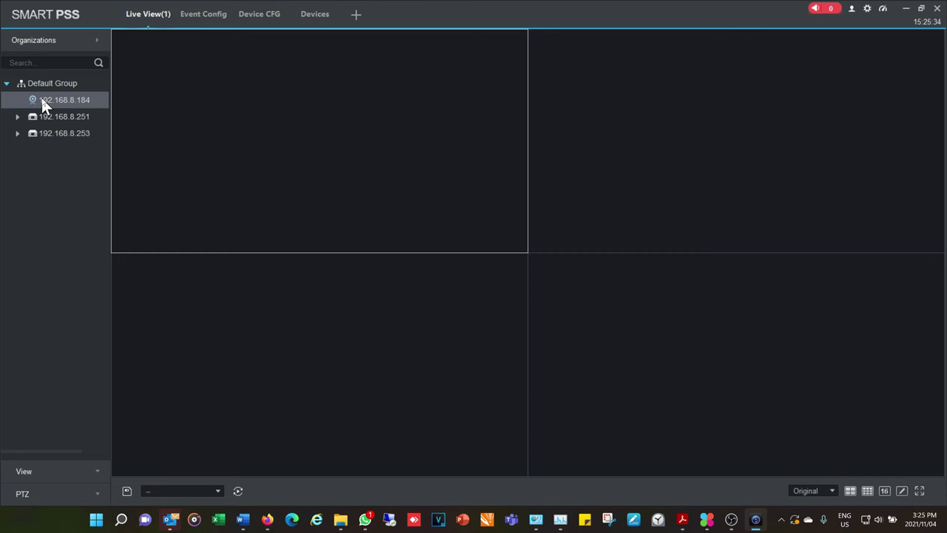
Play camera 192.168.8.184, Across road and Main Gate in a nine-pane live view.
double_click(42, 99)
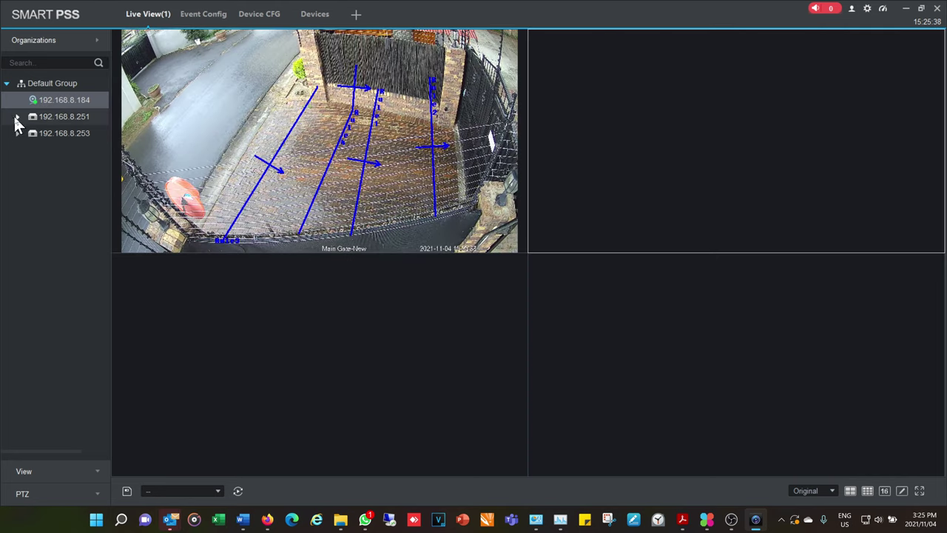
left_click(17, 118)
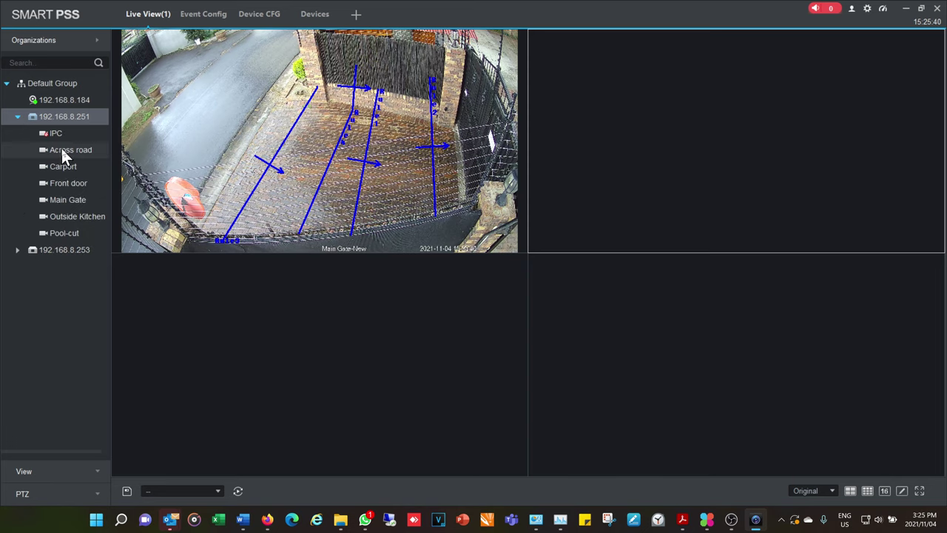
double_click(93, 150)
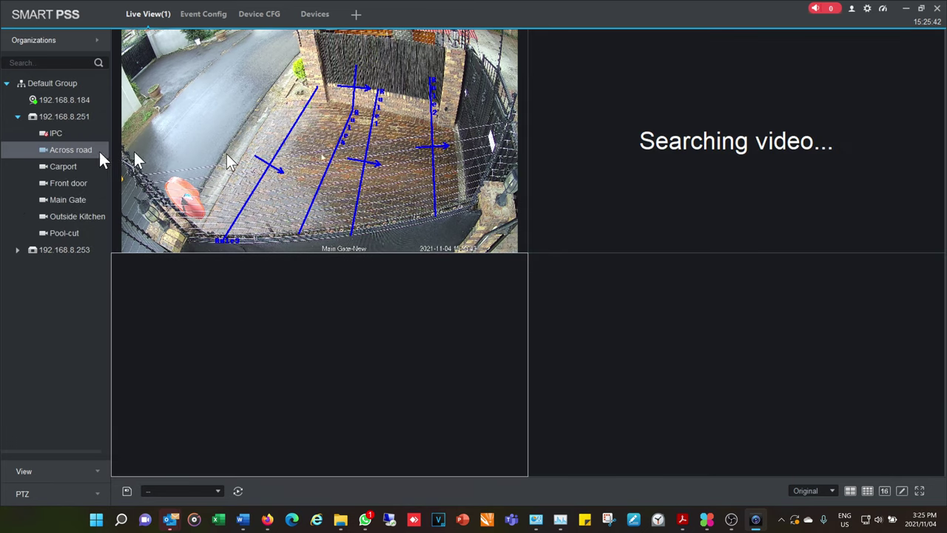
left_click(867, 490)
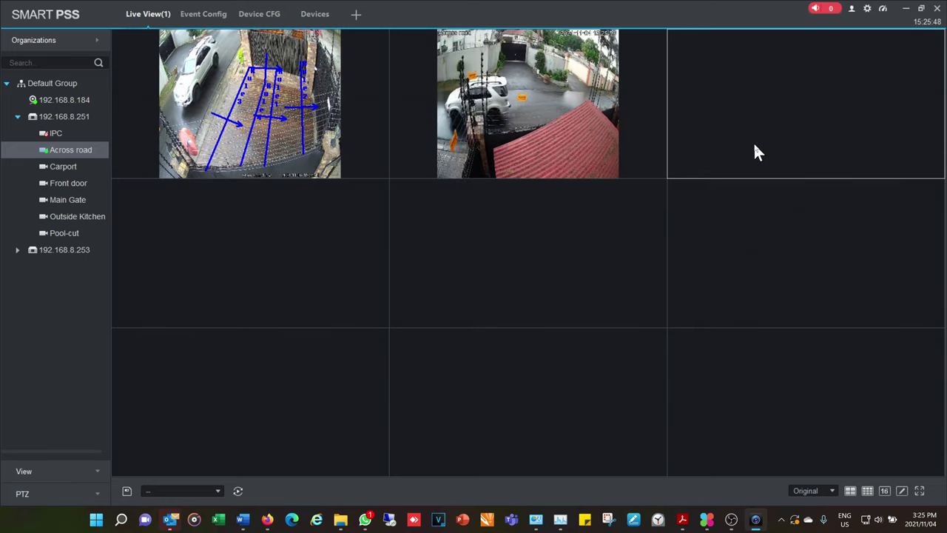
left_click(59, 167)
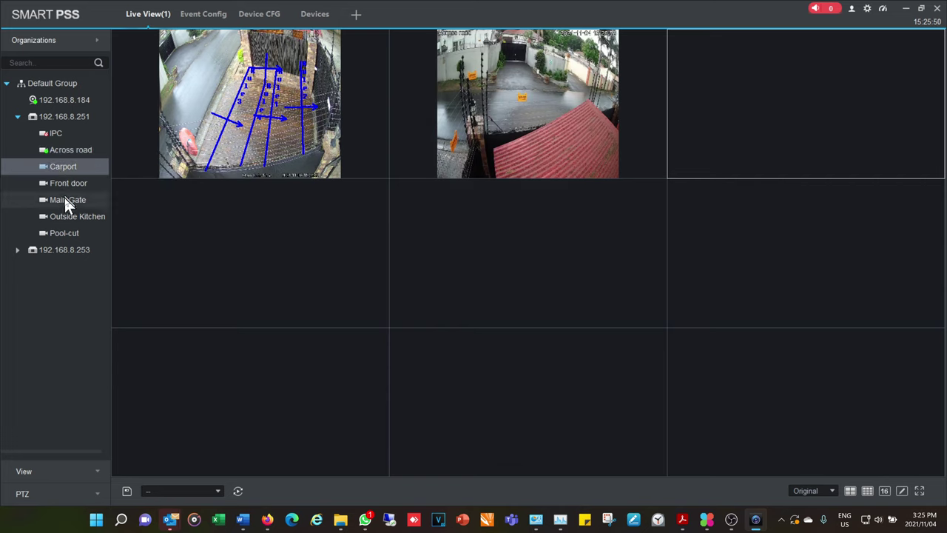
double_click(65, 199)
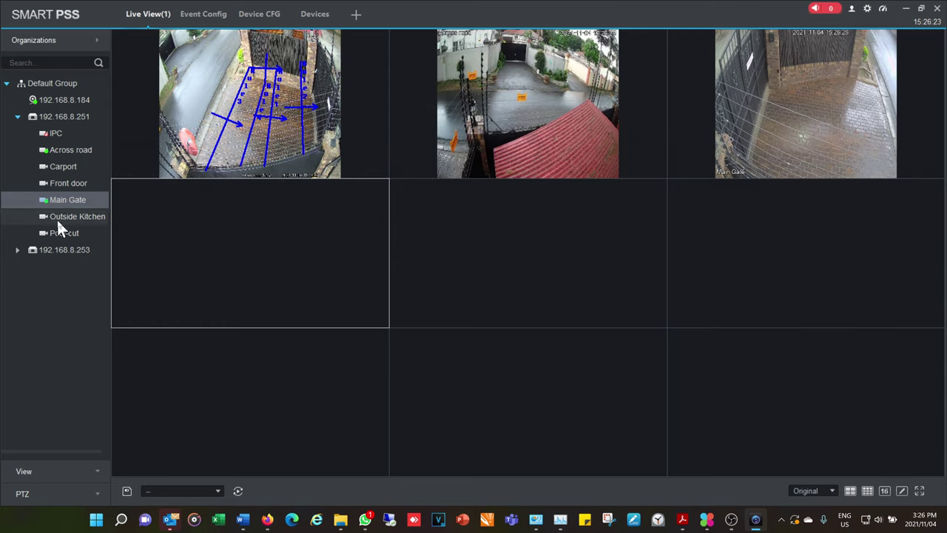
left_click(356, 14)
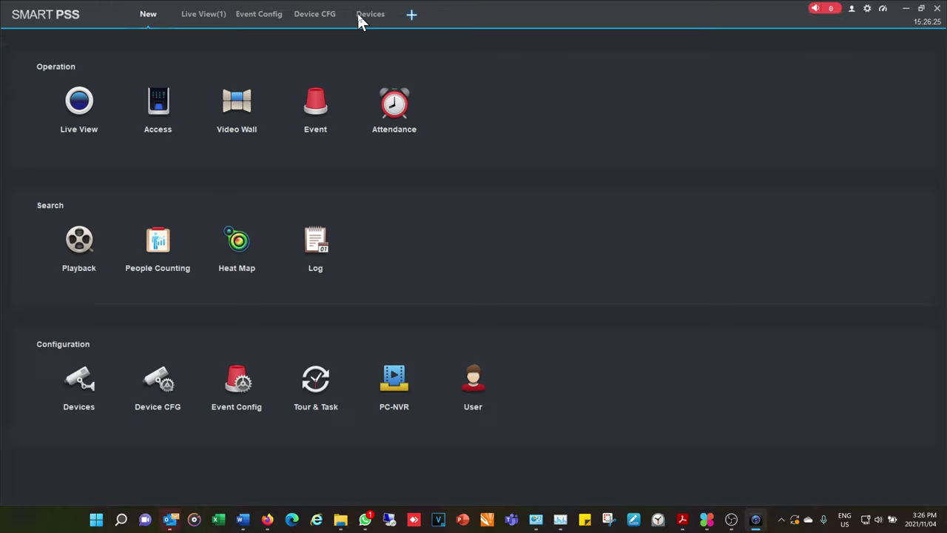
Play the Front door camera in a second live view.
left_click(79, 115)
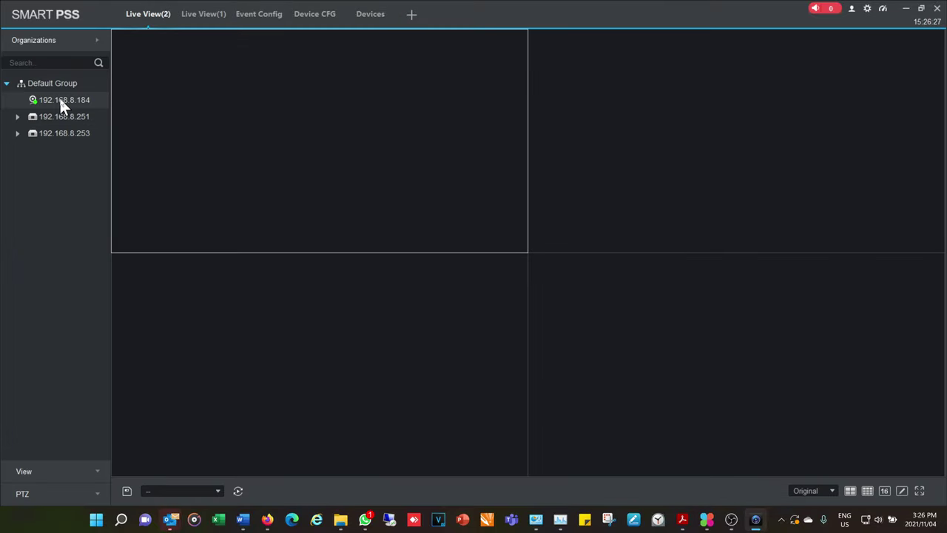
left_click(17, 117)
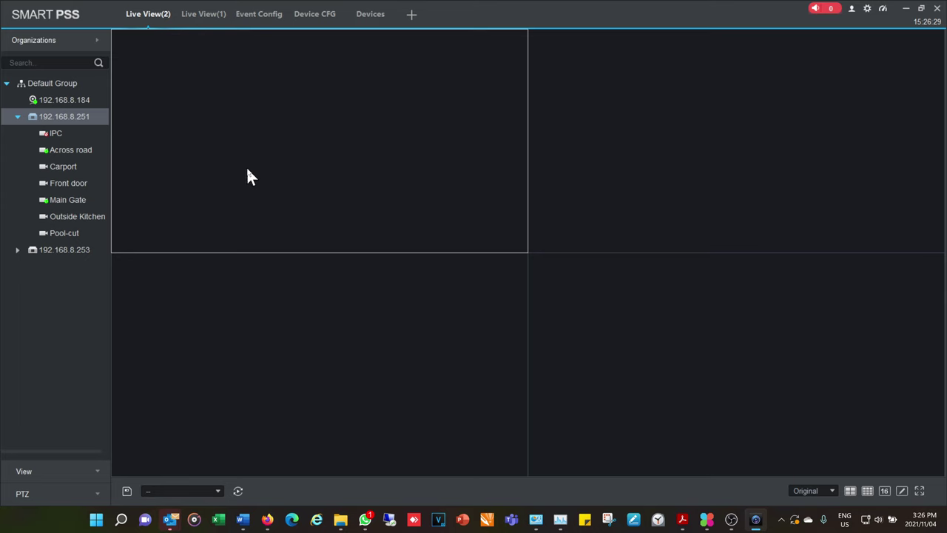
double_click(75, 185)
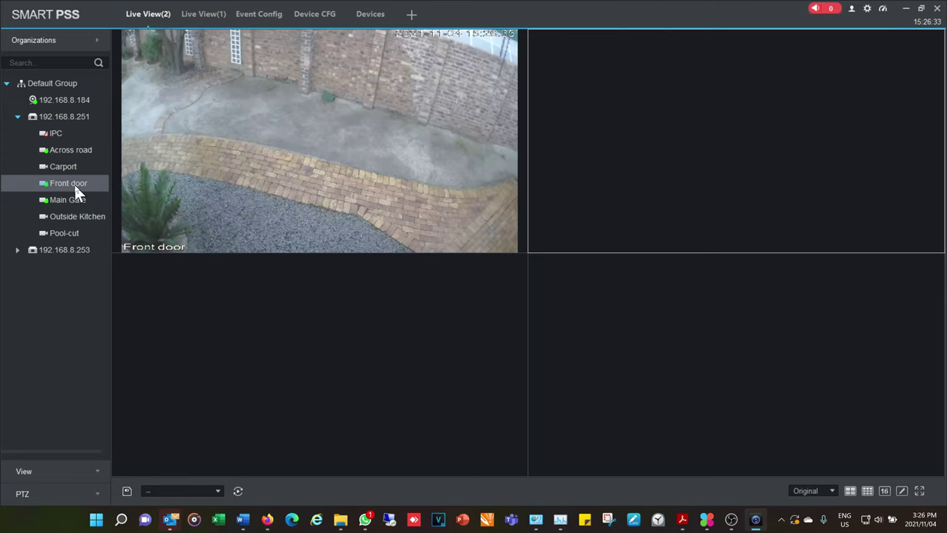
Play the Pool-cut camera in a third live view, then return to Live View(1).
left_click(413, 14)
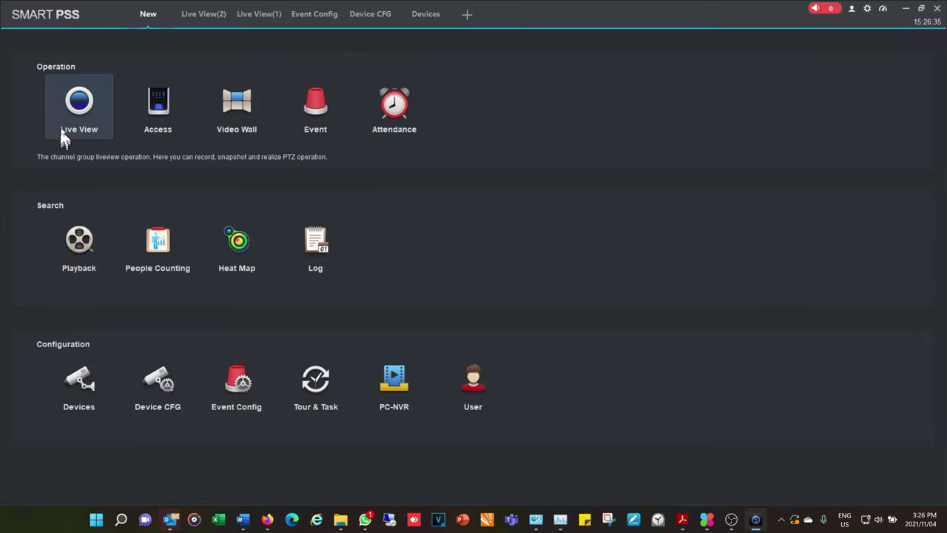
left_click(81, 107)
left_click(17, 118)
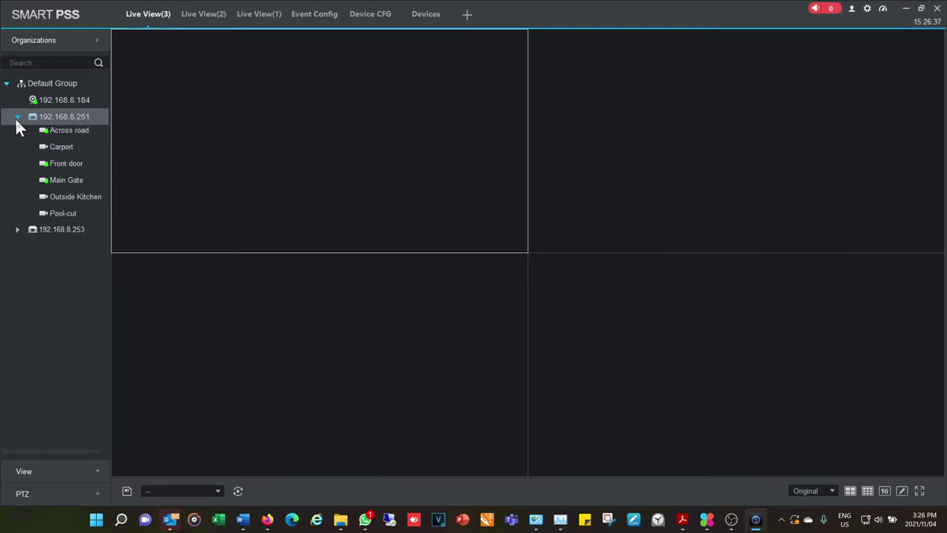
double_click(53, 231)
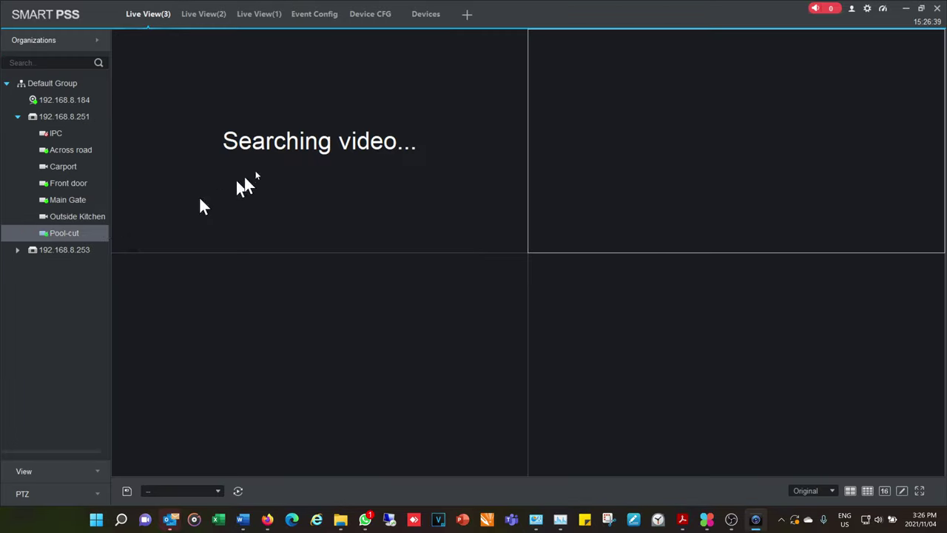
left_click(203, 16)
left_click(256, 16)
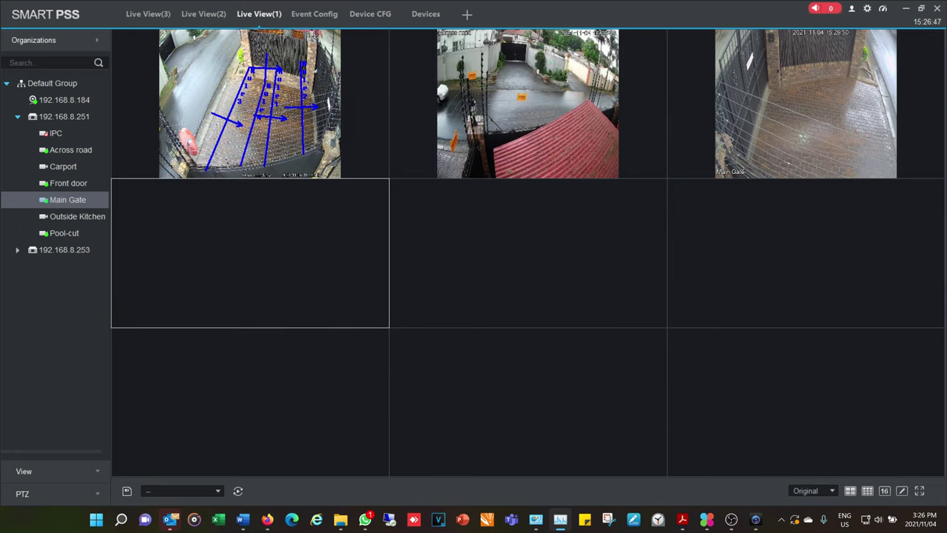
Check CPU load in Task Manager, then add a new SmartPSS tab.
left_click(560, 518)
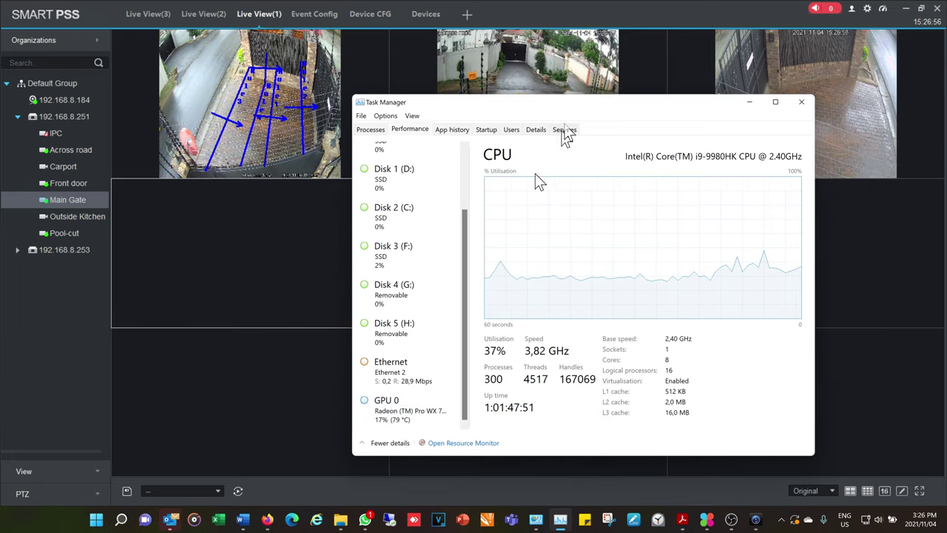
left_click(749, 101)
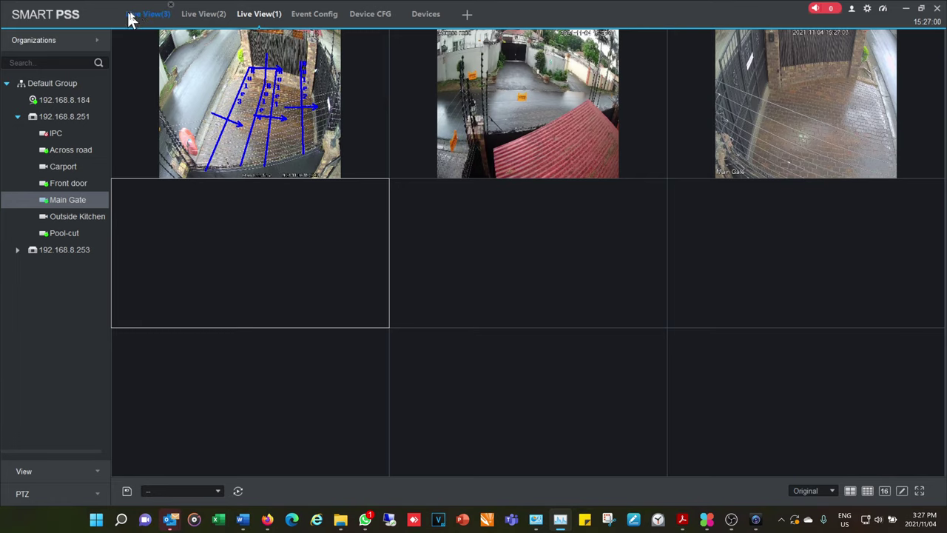
left_click(467, 15)
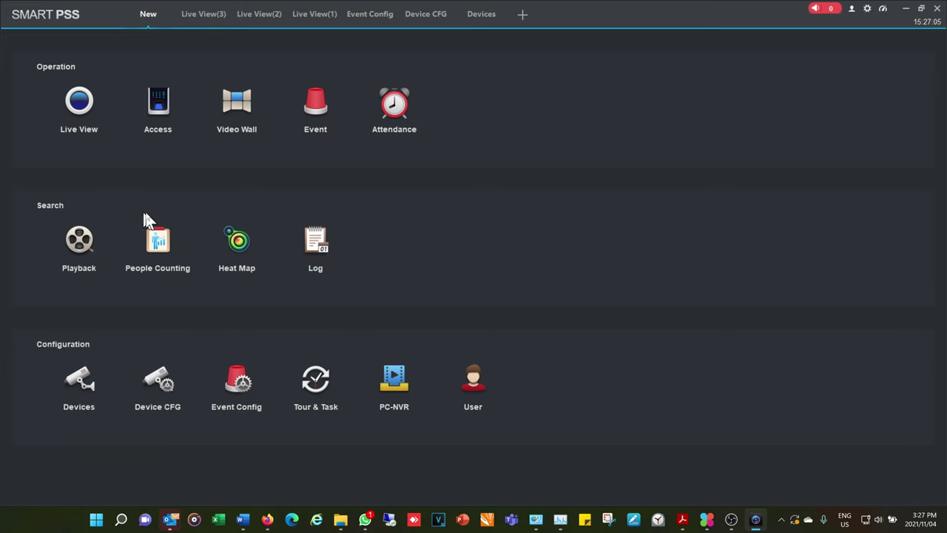
Flip through the live views and open all 192.168.8.253 cameras in a 16-pane view.
left_click(198, 23)
left_click(256, 21)
left_click(314, 23)
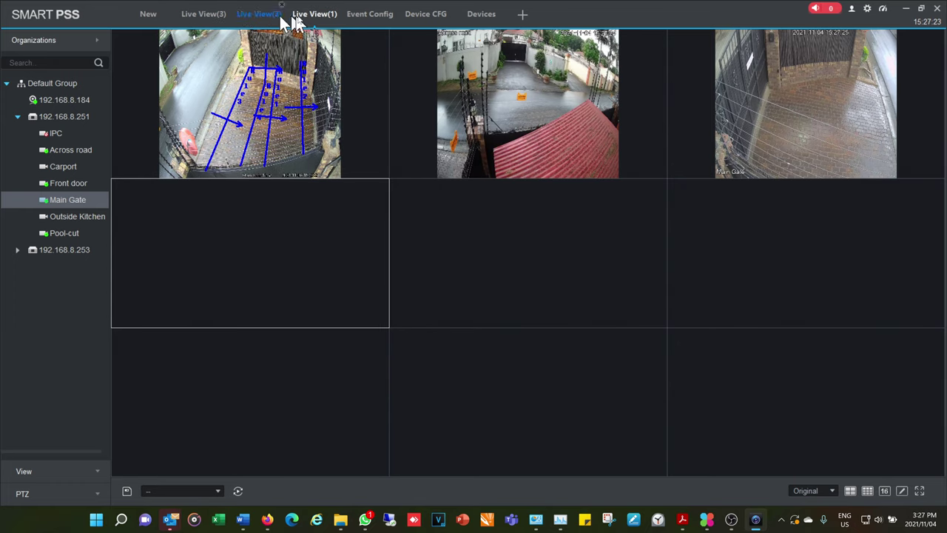
double_click(58, 135)
right_click(54, 132)
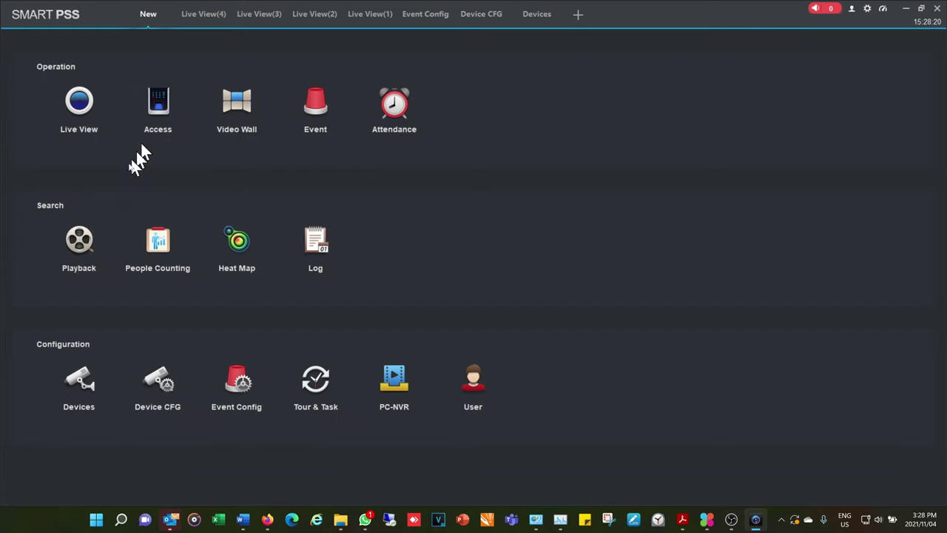
Open the Playback page and briefly check CPU load in Task Manager.
left_click(85, 253)
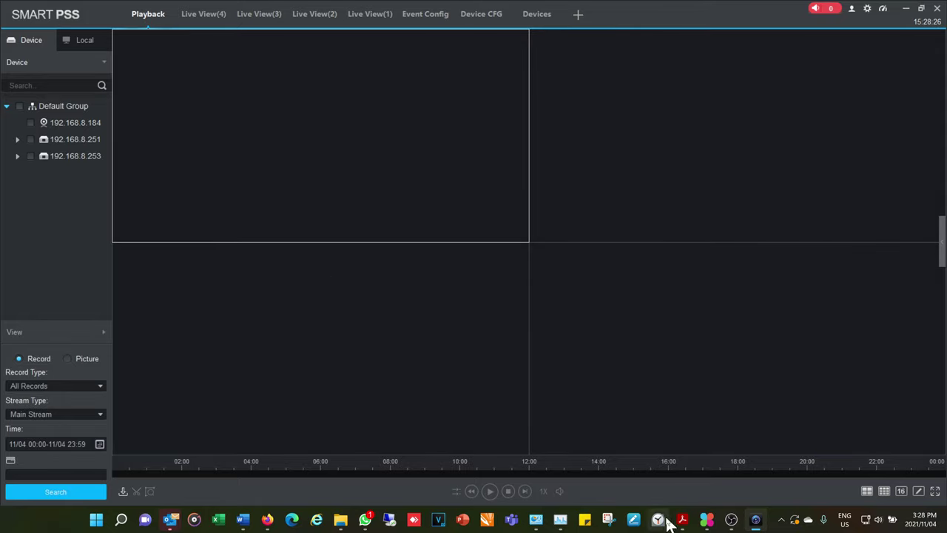
left_click(564, 517)
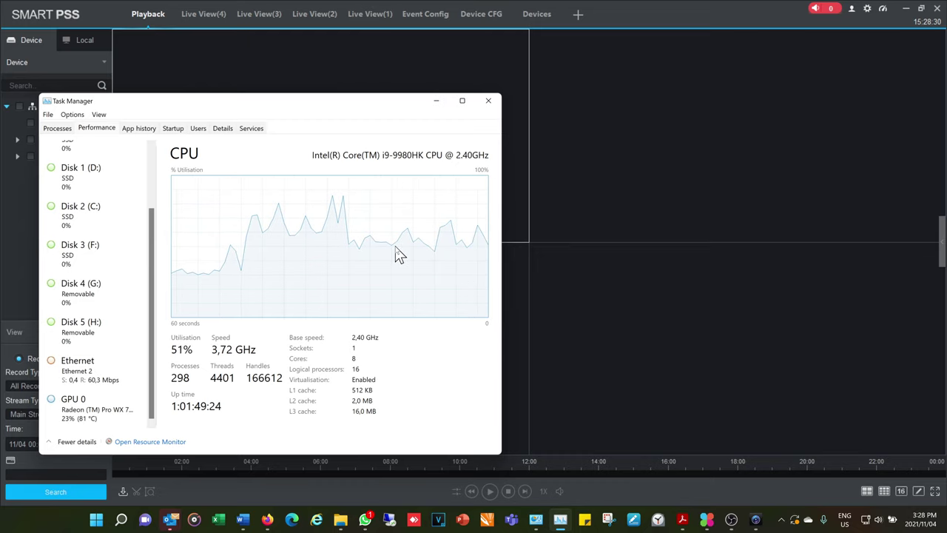
key("alt+F4")
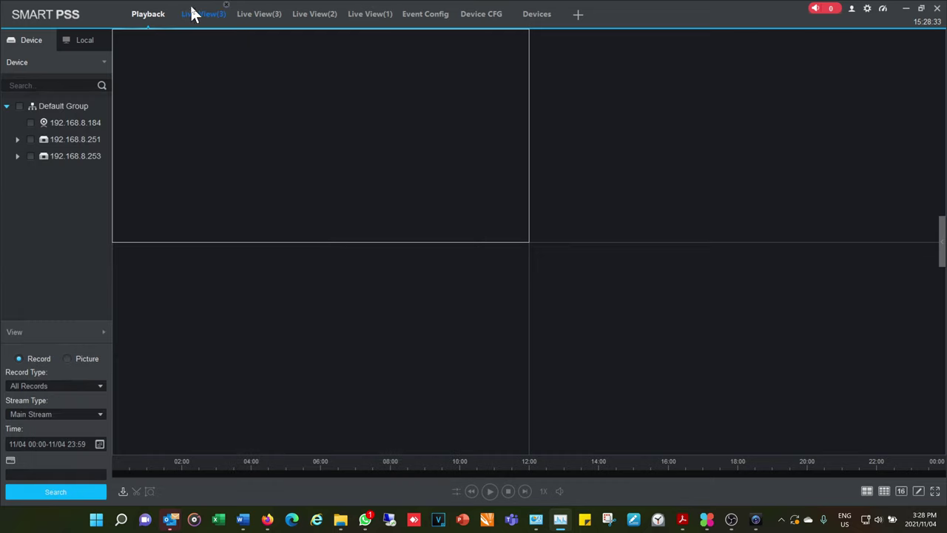
Close the Live View, Event Config, Device CFG and Devices tabs, leaving only Playback.
left_click(225, 4)
left_click(225, 5)
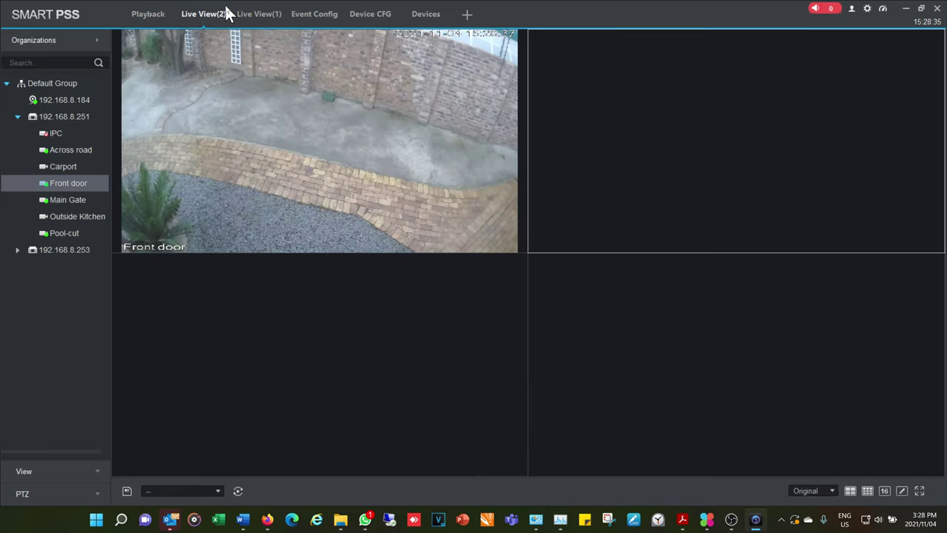
left_click(226, 4)
left_click(227, 7)
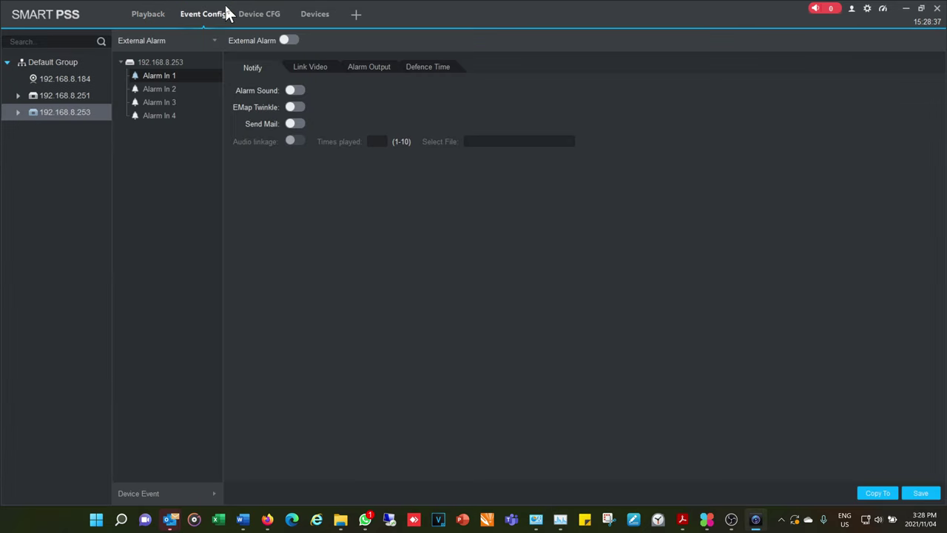
left_click(227, 7)
left_click(226, 8)
left_click(227, 8)
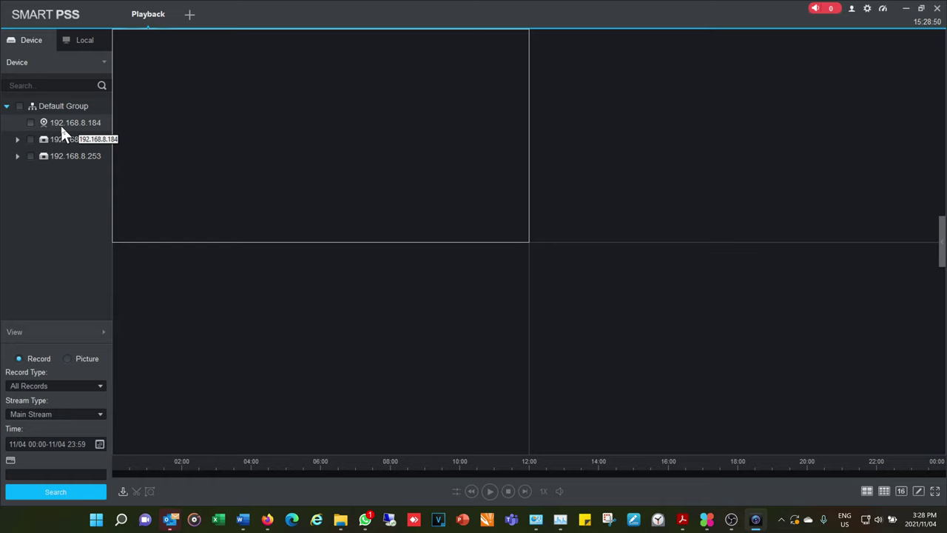
Expand recorder 192.168.8.251 and select its Across road channel.
left_click(17, 139)
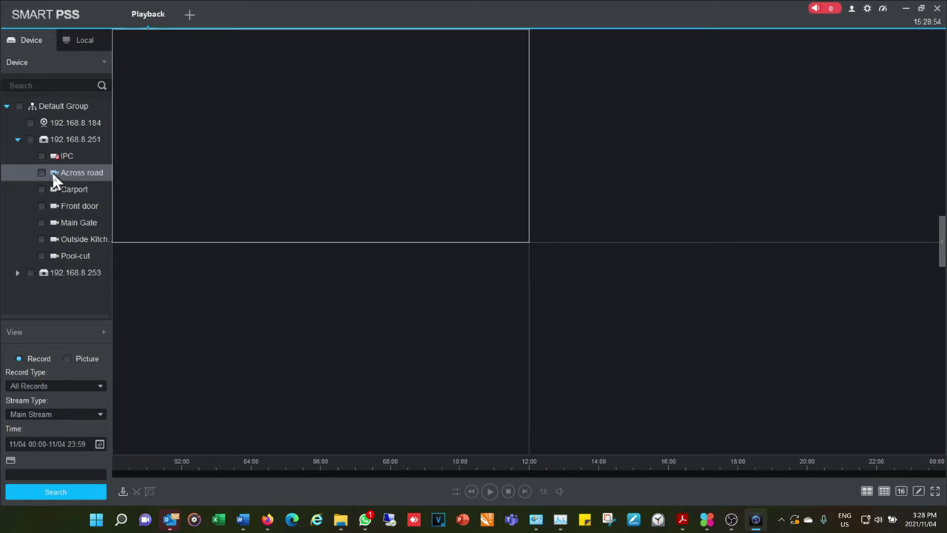
left_click(42, 172)
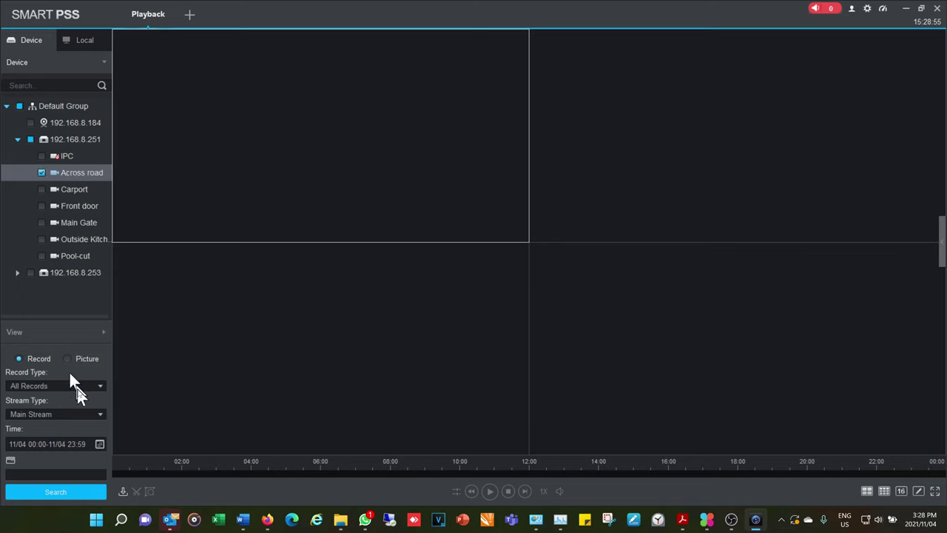
left_click(42, 172)
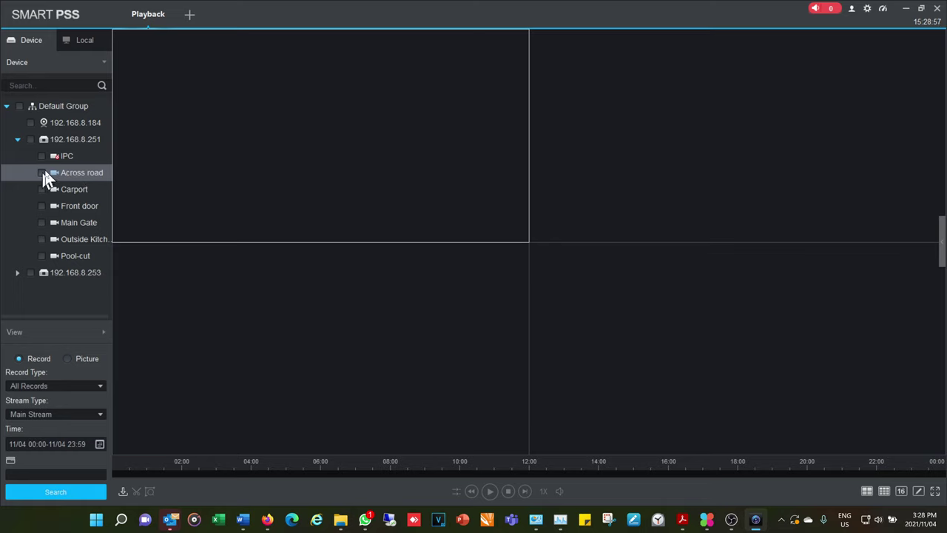
left_click(54, 492)
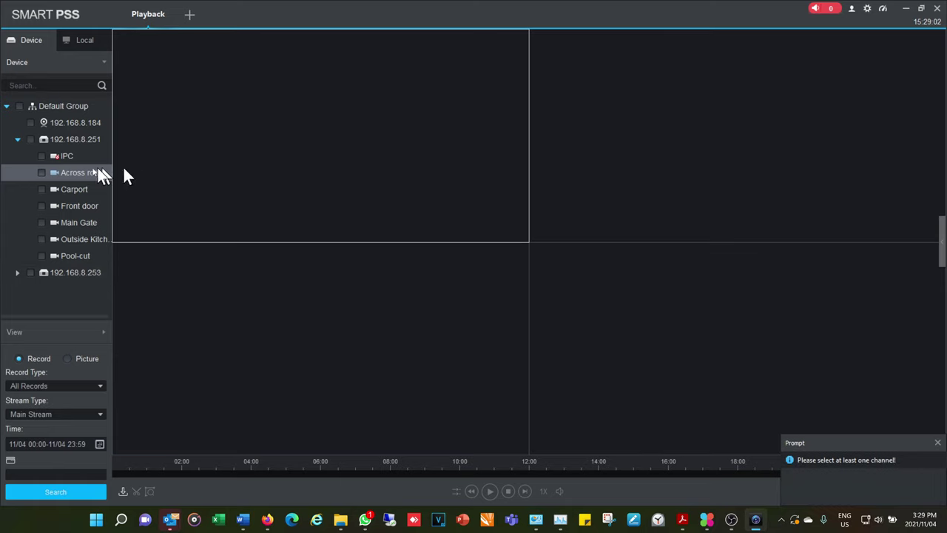
left_click(42, 172)
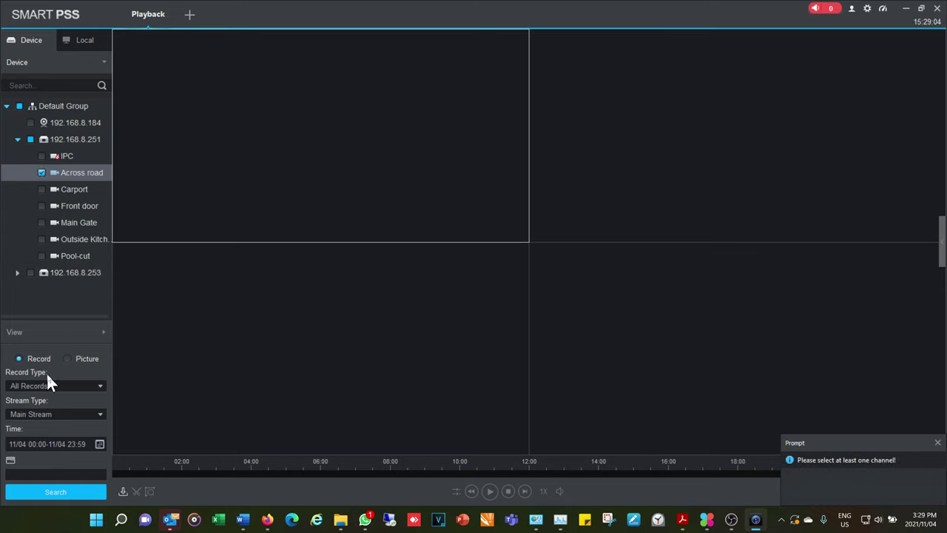
Check record type, main stream and date, then search Across road recordings for 11/04.
left_click(73, 386)
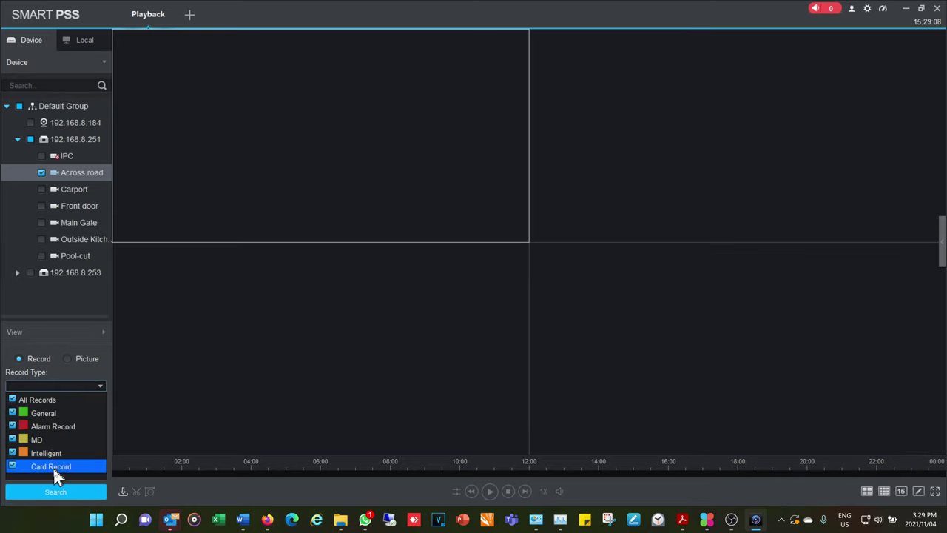
left_click(61, 336)
left_click(55, 414)
left_click(55, 415)
left_click(100, 444)
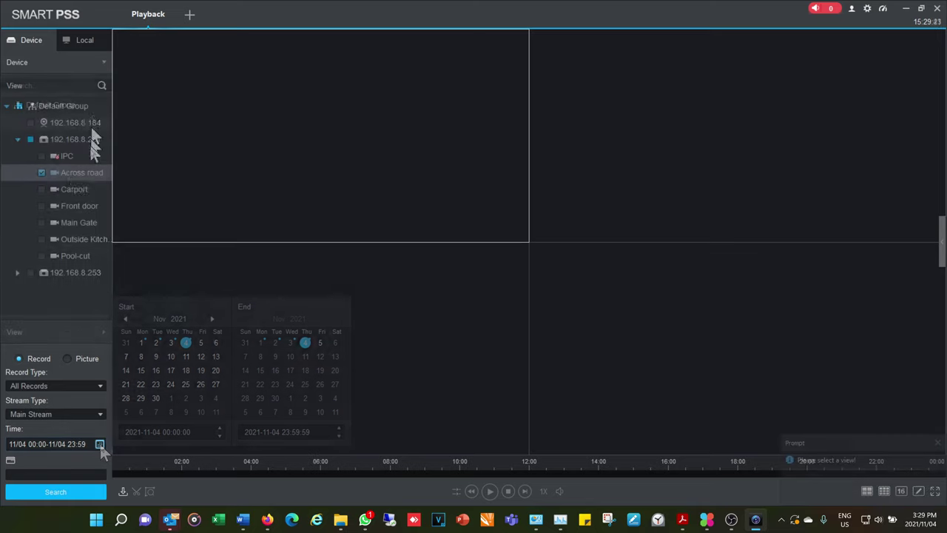
left_click(42, 173)
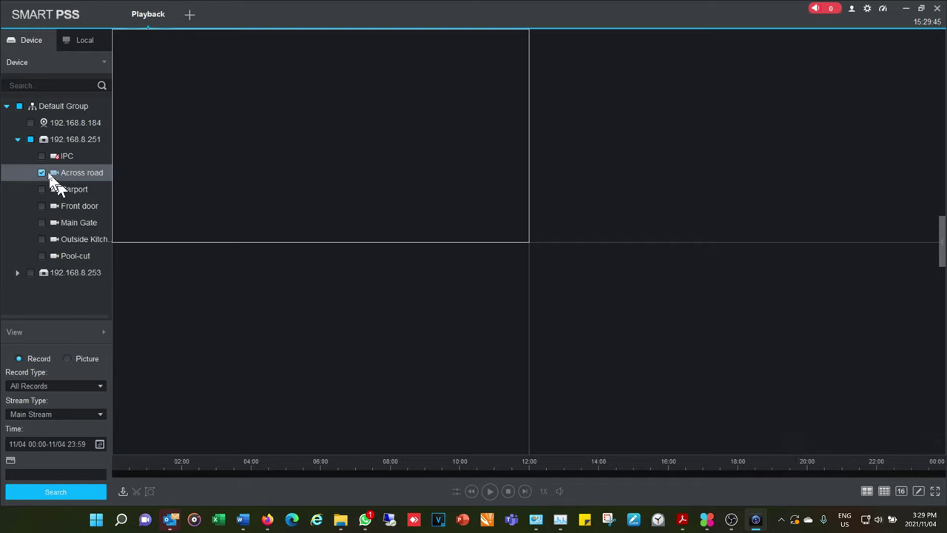
left_click(42, 173)
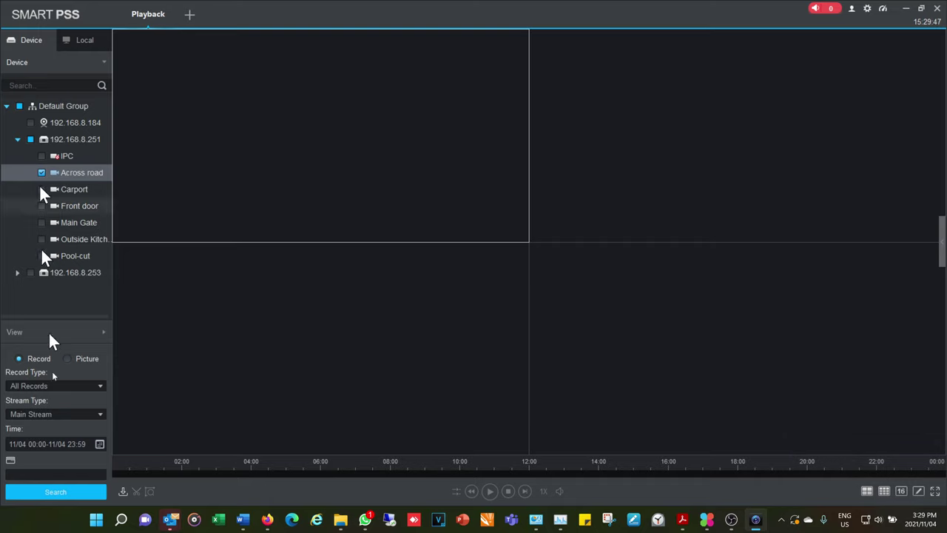
left_click(59, 494)
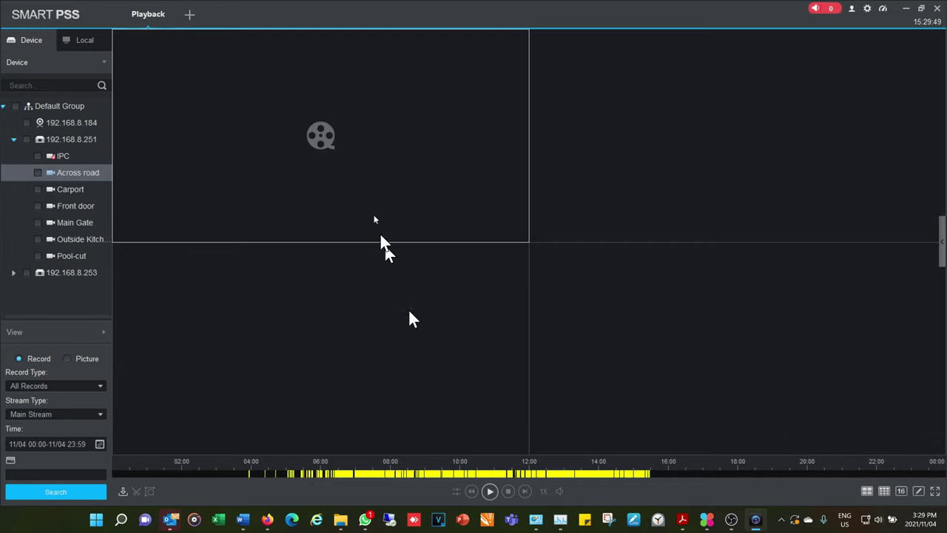
Maximise the Across road pane, play from about 12:58 and clip 12:59:00–13:16:09 for export.
double_click(353, 142)
left_click(563, 474)
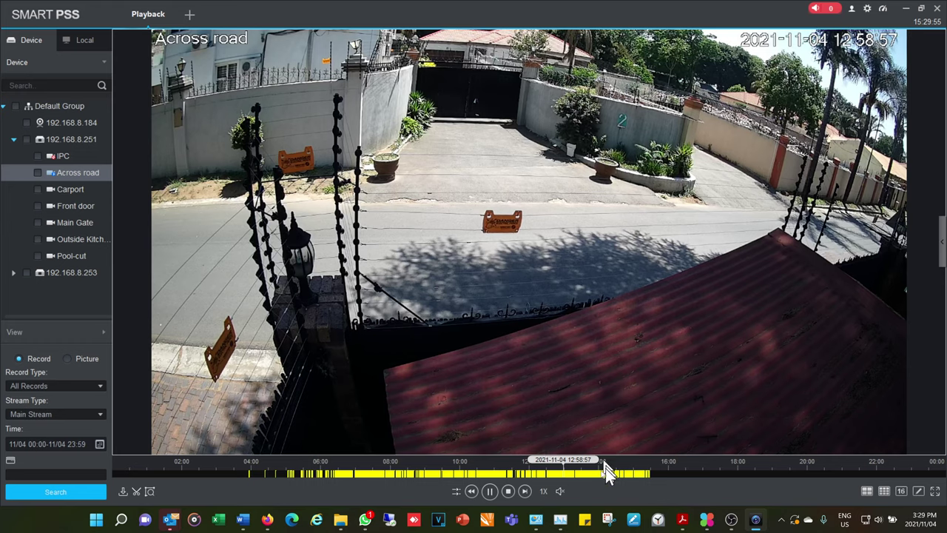
left_click(136, 493)
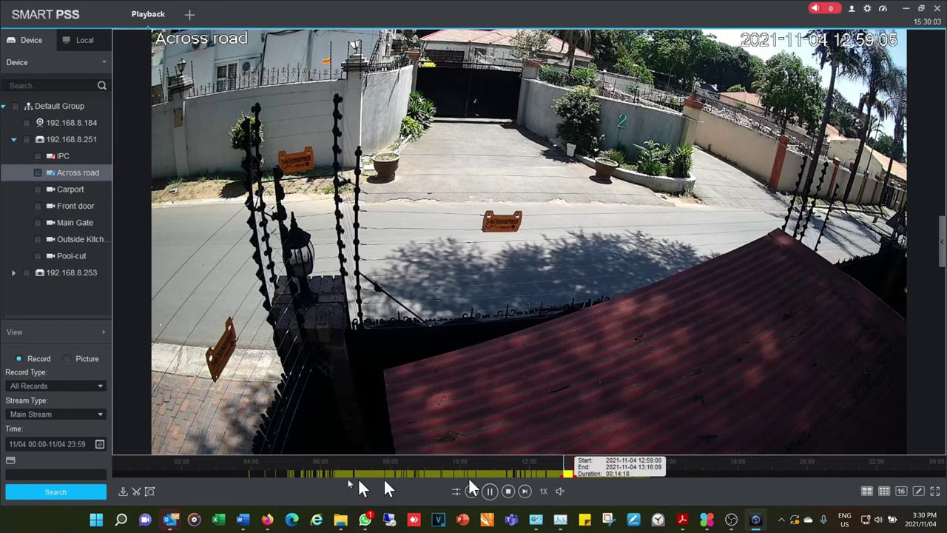
left_click(136, 493)
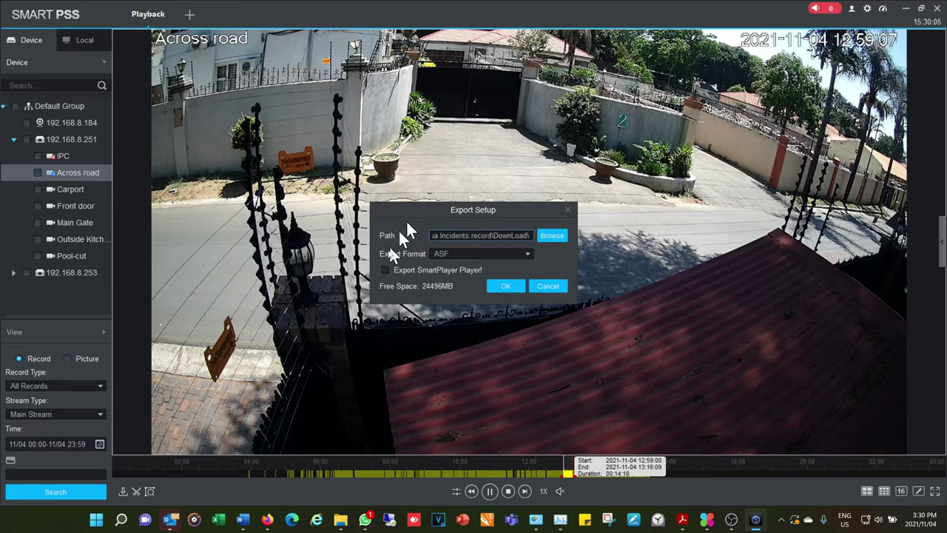
Export the clip as MP4 to Downloads > Dahua Incidents record > DownLoad, then bring up the tools launcher.
left_click(551, 237)
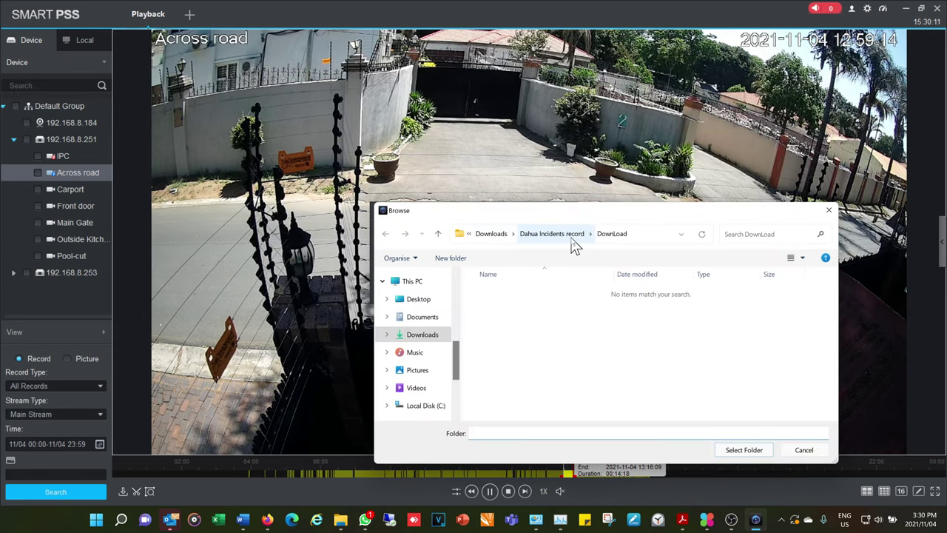
key("Return")
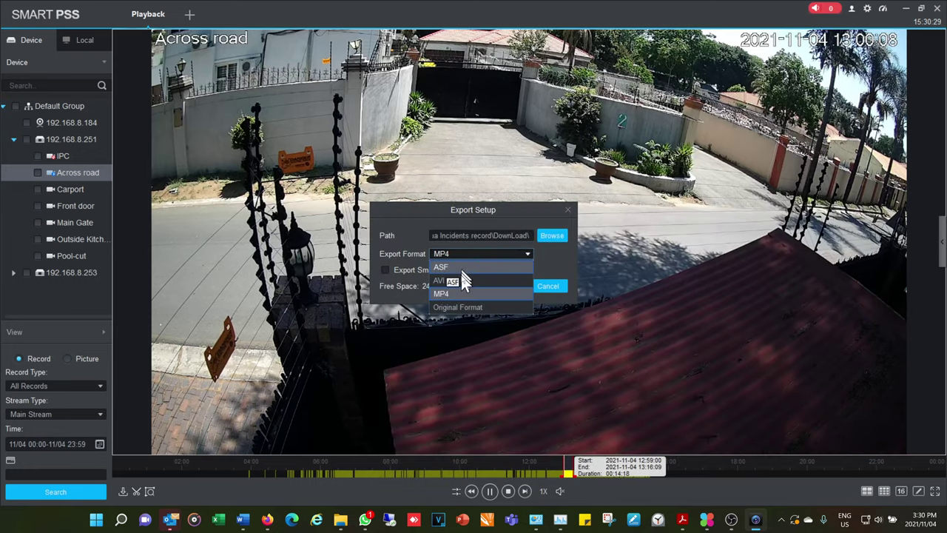
left_click(474, 253)
left_click(449, 266)
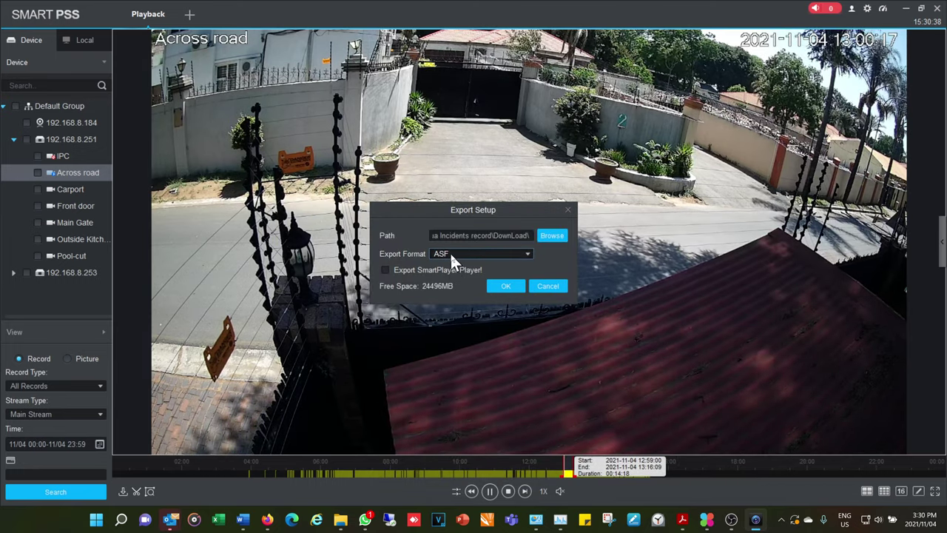
left_click(465, 259)
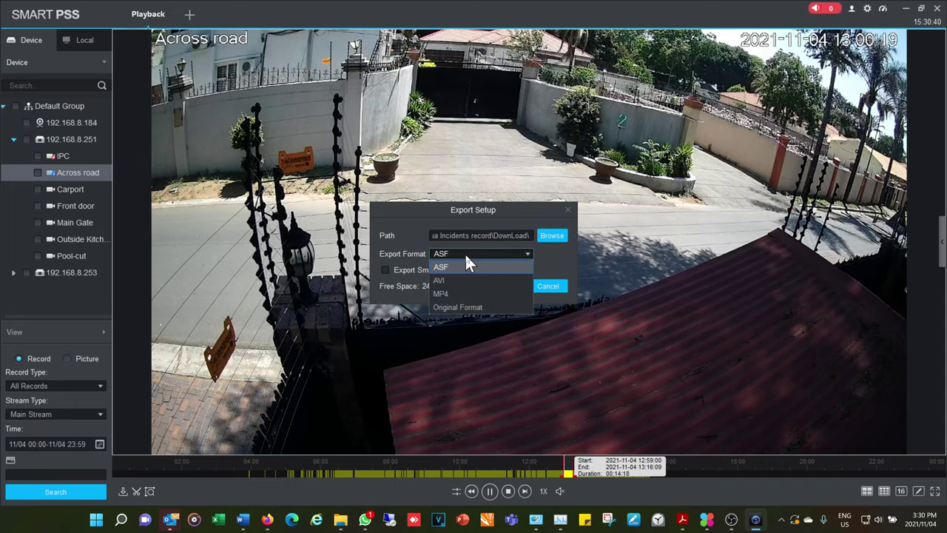
left_click(459, 291)
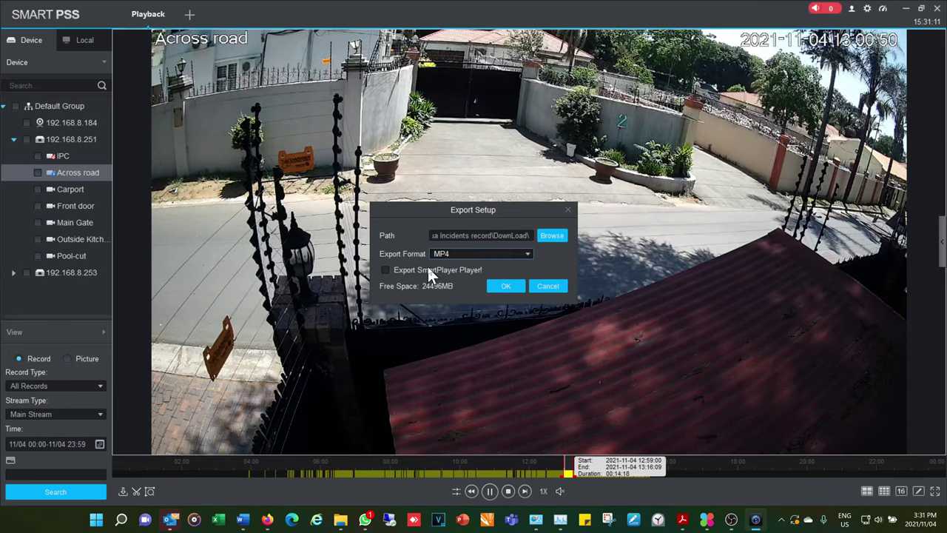
left_click(708, 521)
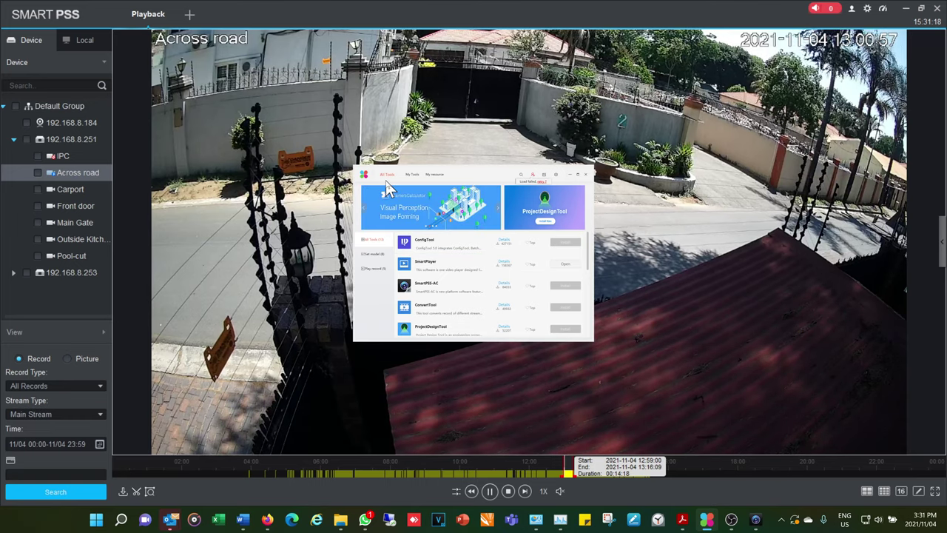
Launch SmartPlayer from the tools launcher, then open the User tile on the New page.
left_click(565, 264)
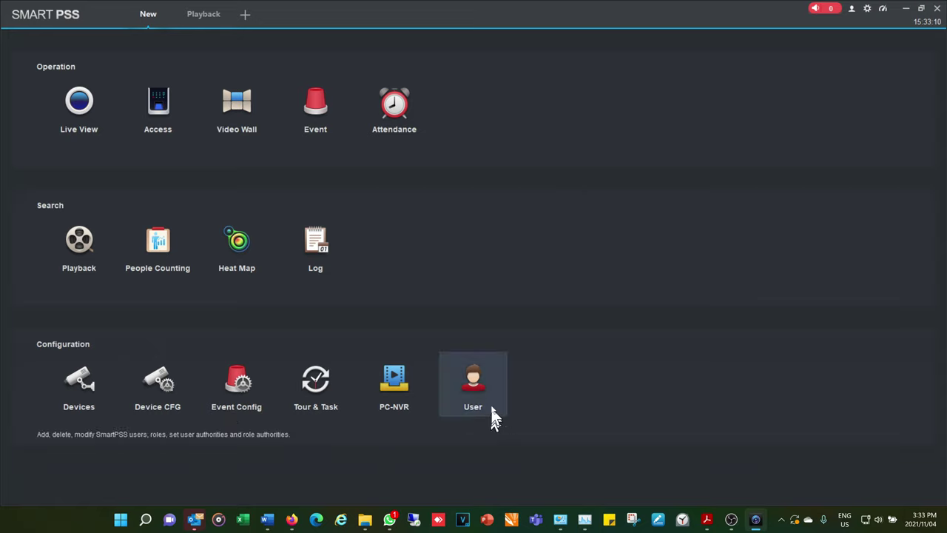
left_click(472, 386)
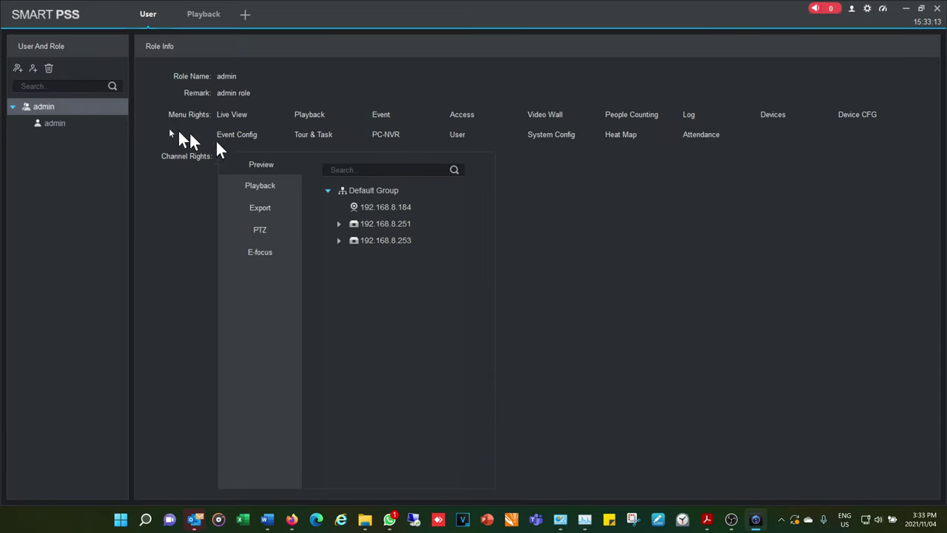